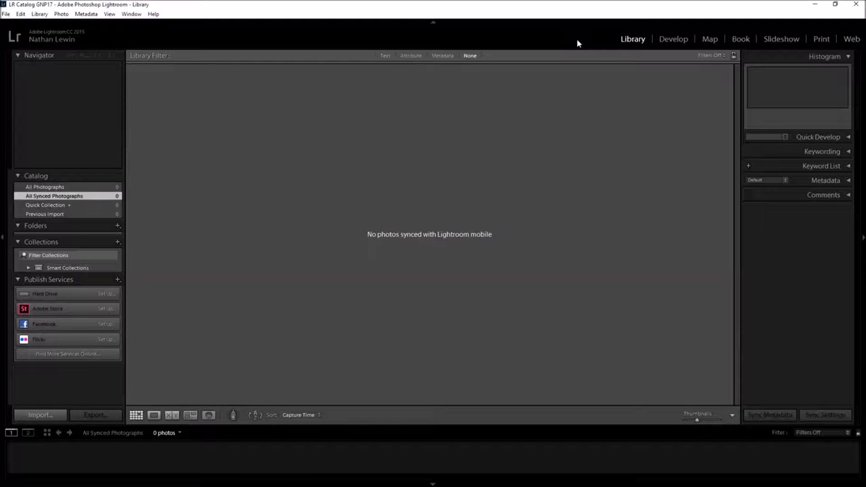
left_click(132, 14)
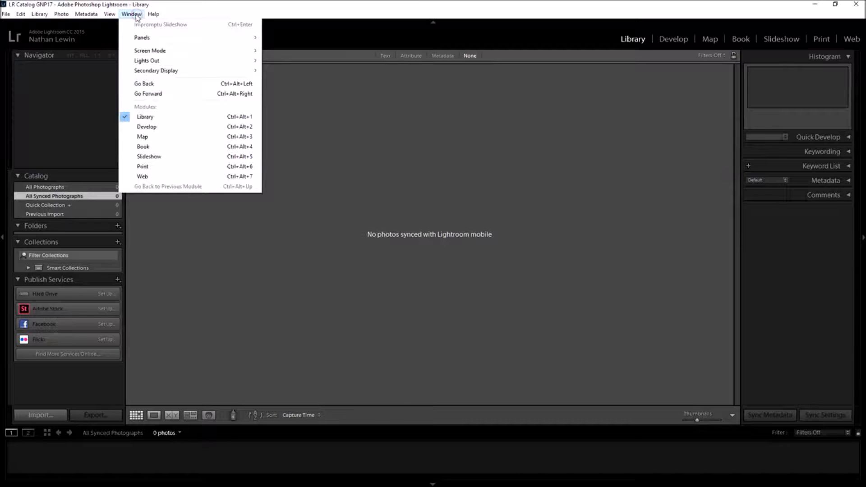
mouse_move(90, 16)
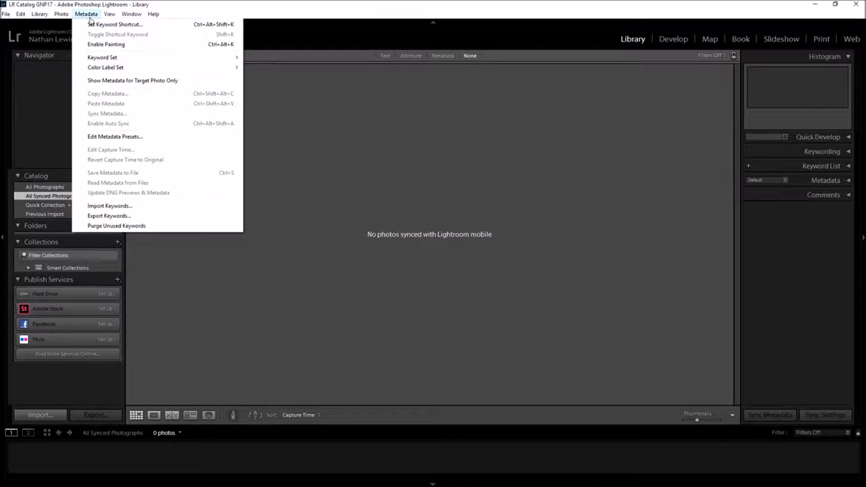
mouse_move(60, 15)
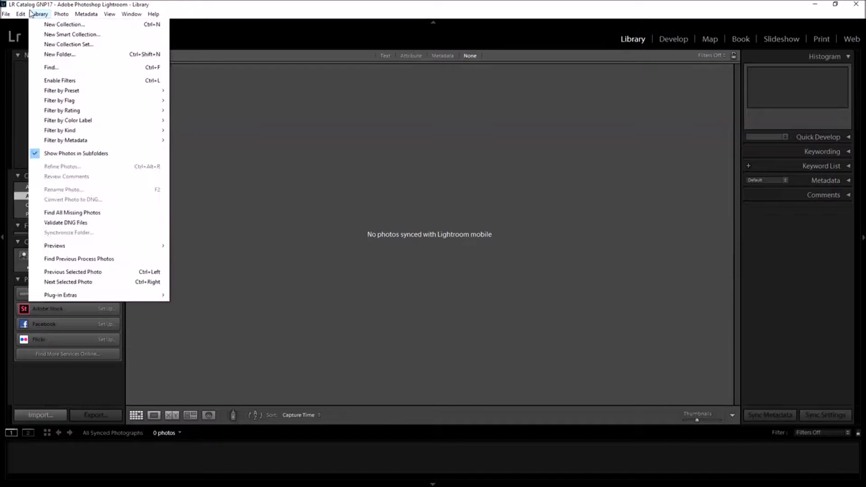
mouse_move(31, 14)
left_click(394, 88)
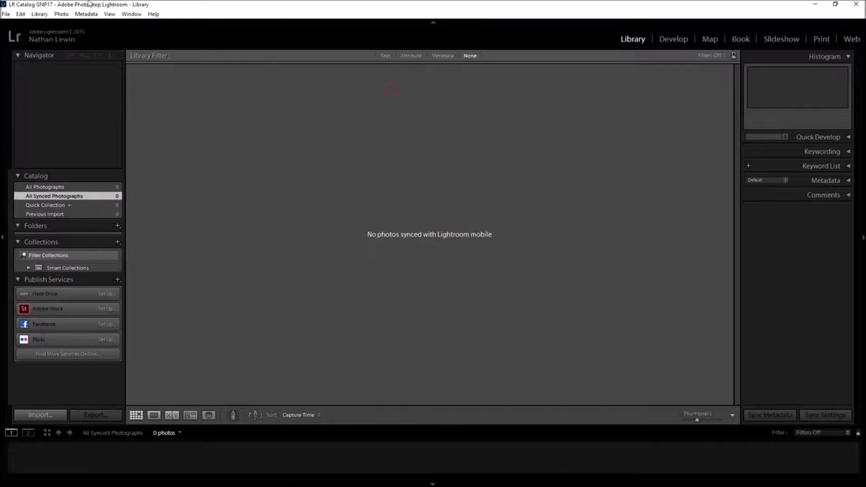
left_click(6, 14)
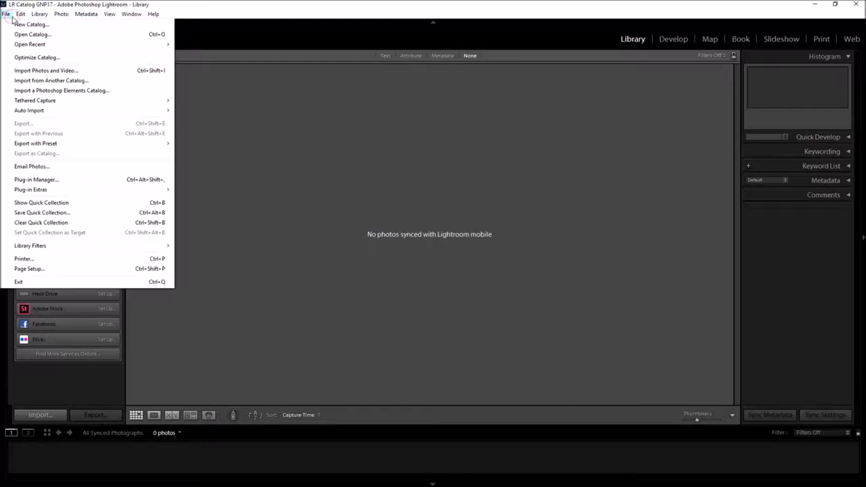
mouse_move(20, 14)
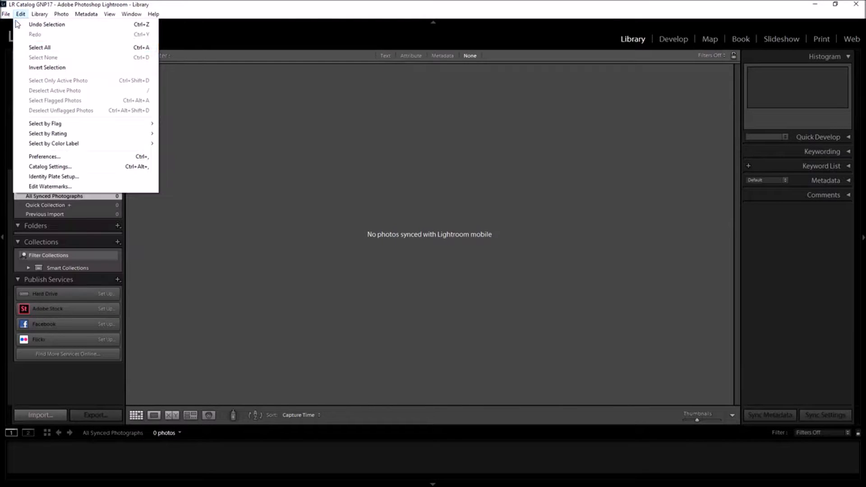
left_click(259, 53)
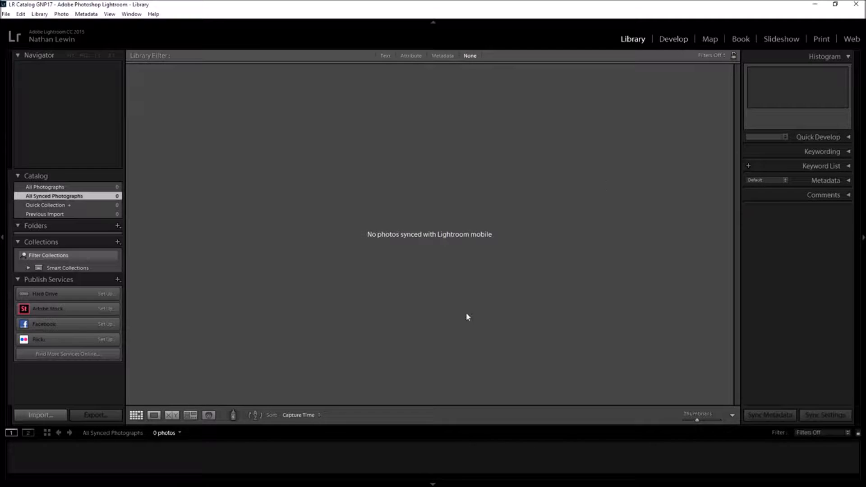
Import only _MG_8926.JPG from the 2017 Photography folder at its current location and show it in Loupe view
left_click(56, 416)
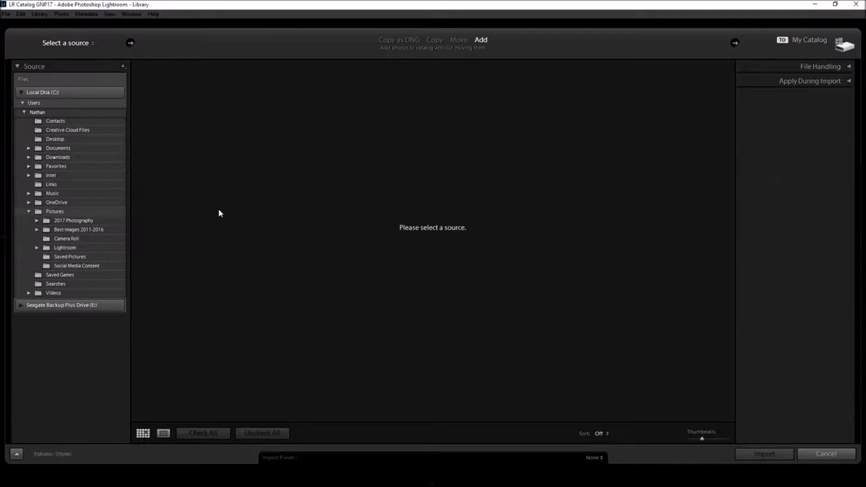
left_click(51, 222)
left_click(267, 433)
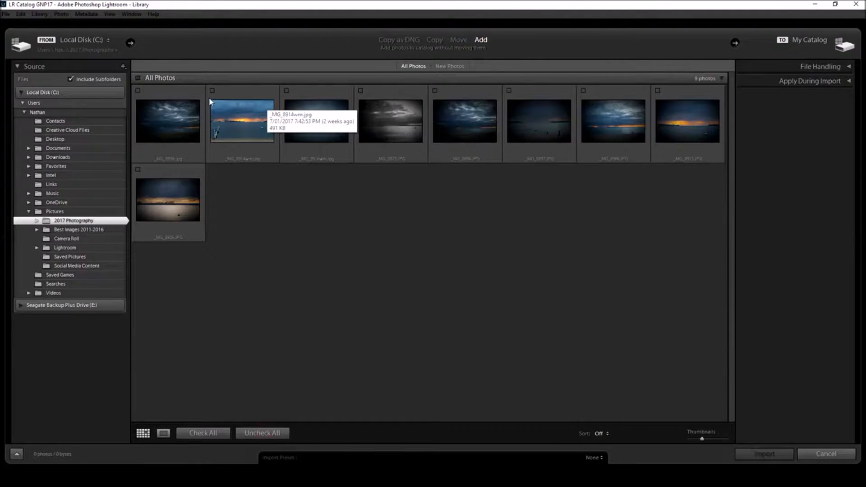
left_click(139, 169)
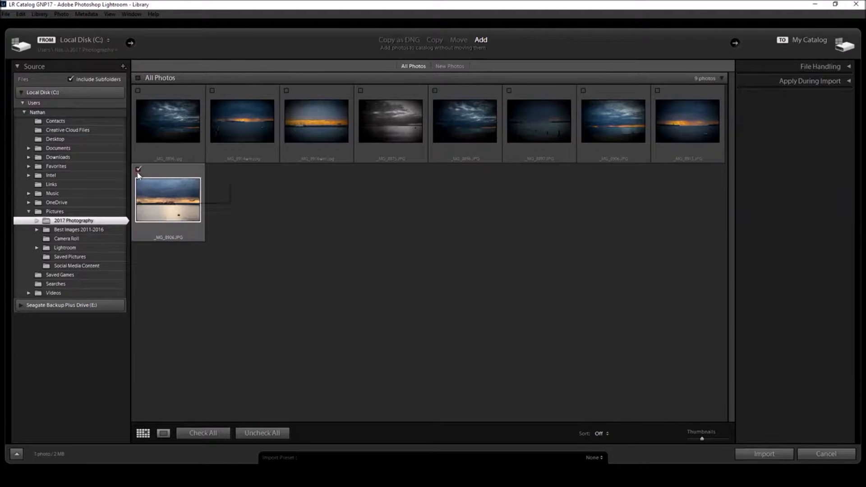
left_click(766, 454)
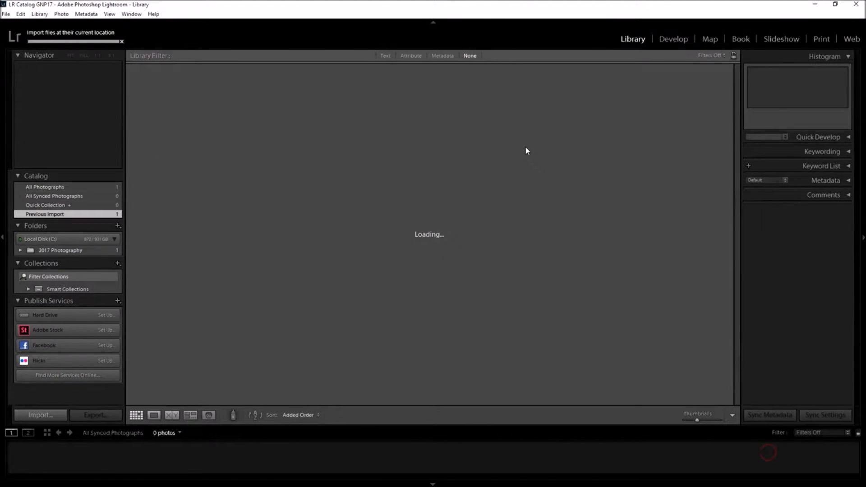
key("e")
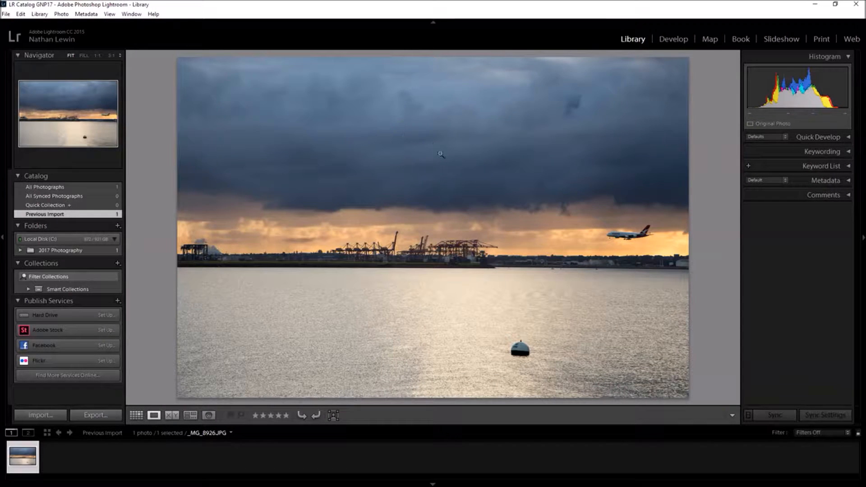
Bring the photo into the Develop module, inspect the airplane at 1:1, and set the sharpening amount to 2
left_click(676, 35)
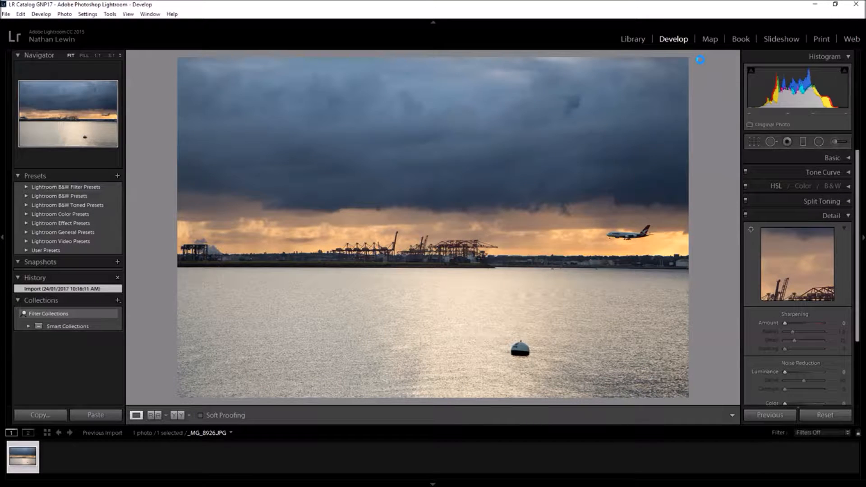
left_click(619, 232)
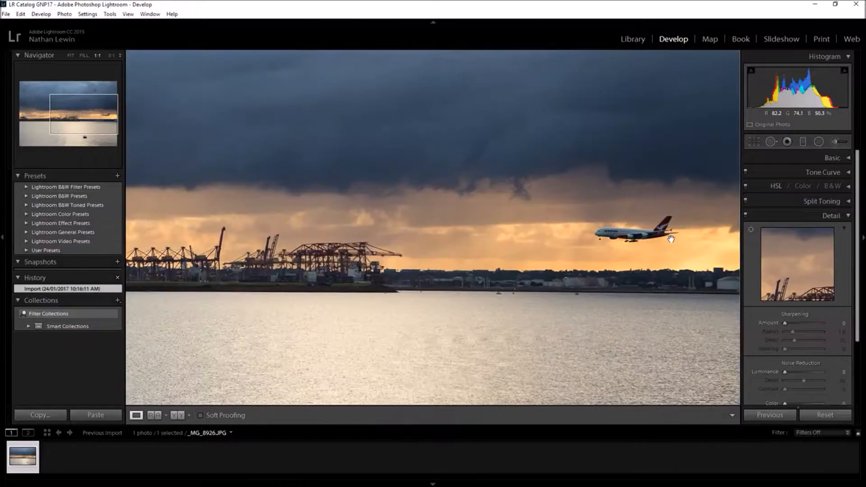
left_click(608, 231)
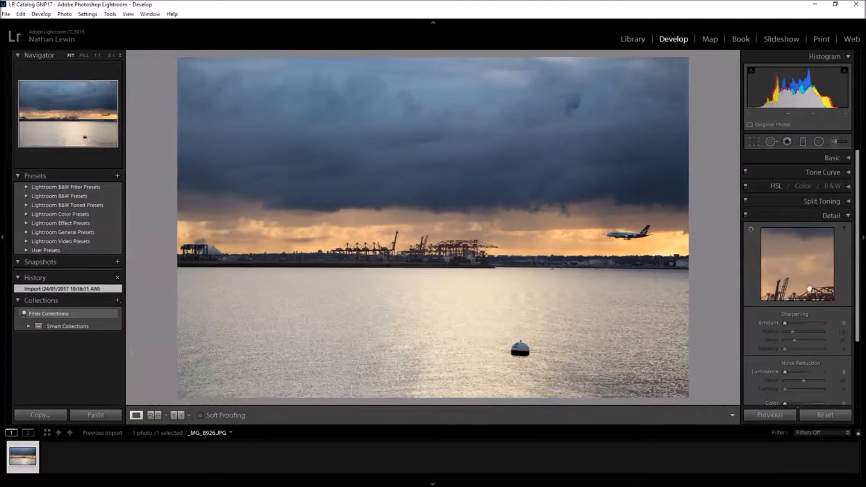
left_click_drag(780, 322, 782, 322)
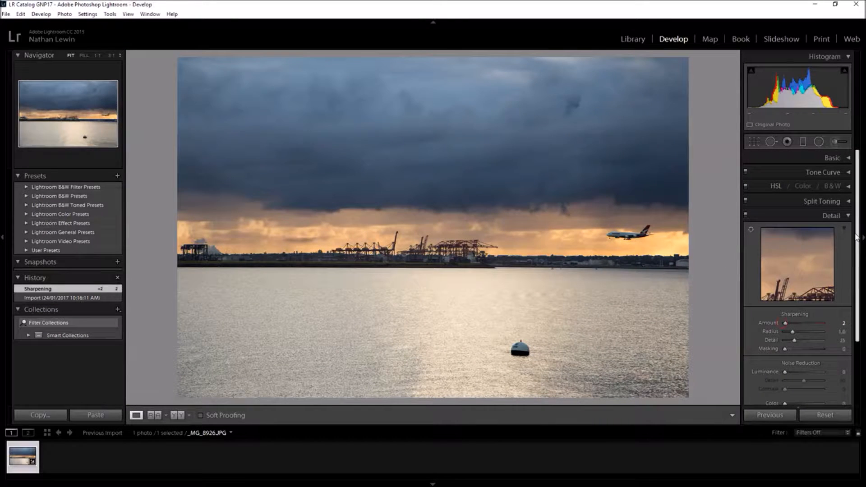
Expand the Basic and Tone Curve adjustment groups and look through the settings they offer
left_click(848, 158)
mouse_move(803, 240)
left_mouse_down()
mouse_move(791, 238)
mouse_move(803, 244)
left_mouse_up()
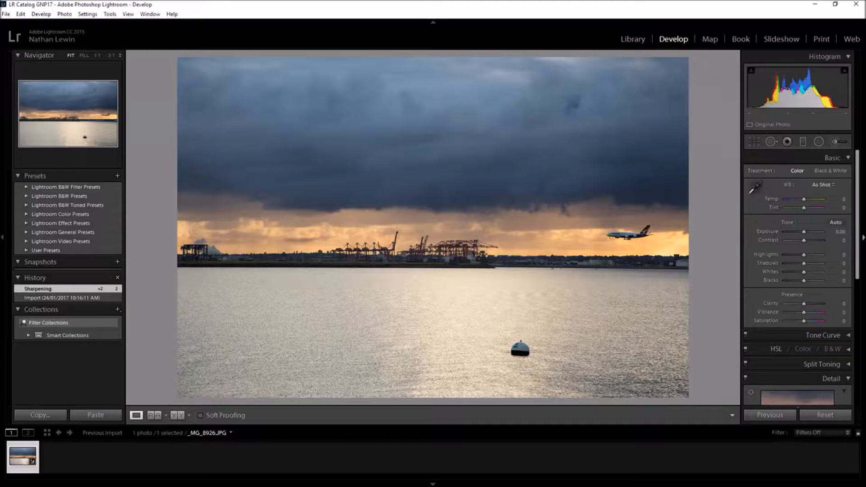
scroll(848, 243, "down", 3)
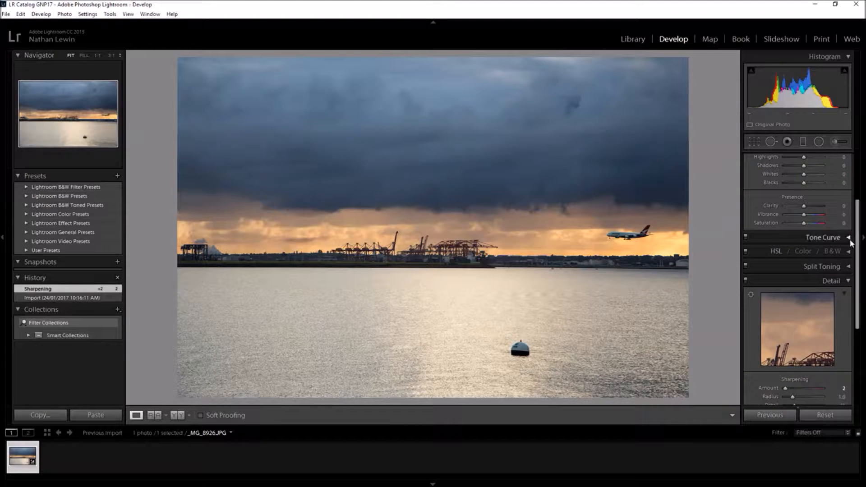
left_click(849, 240)
scroll(858, 260, "down", 5)
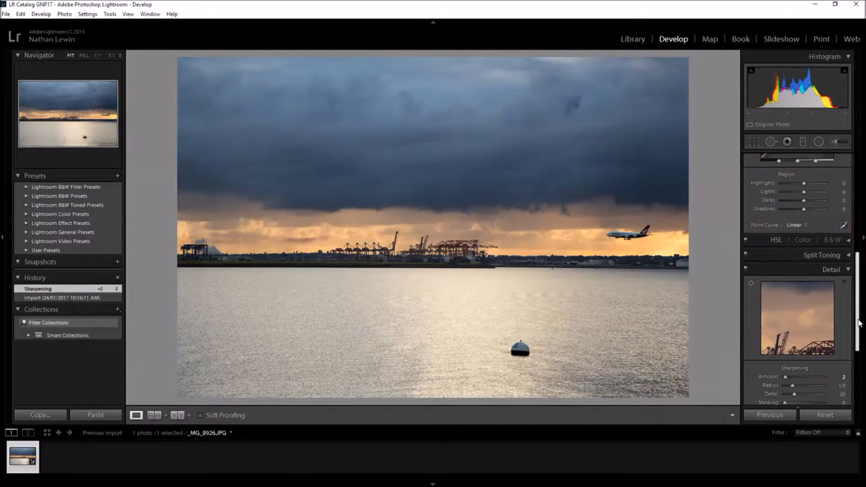
left_click_drag(857, 279, 860, 145)
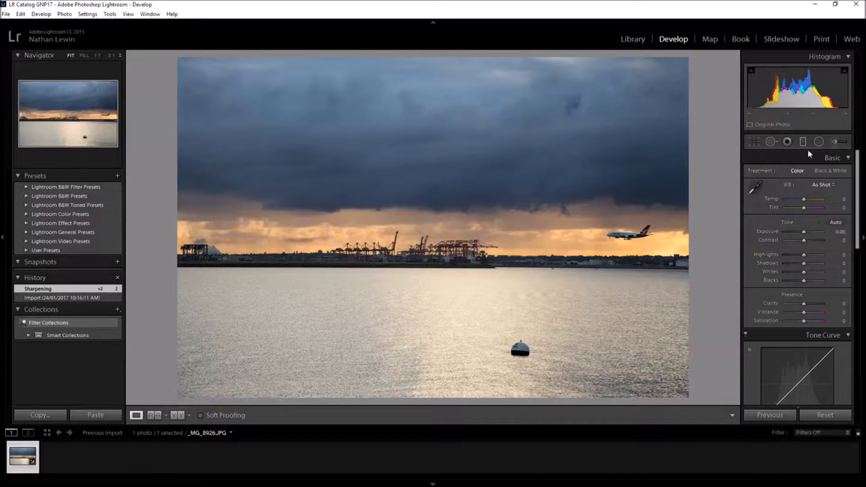
Try a size 75 healing spot on the airplane's nose, sampled from beside its tail, and delete that spot
left_click(772, 143)
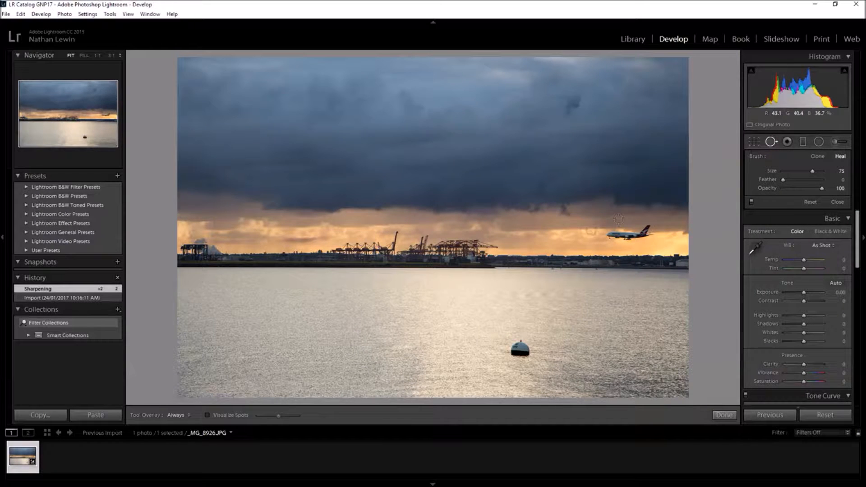
left_click_drag(611, 233, 639, 227)
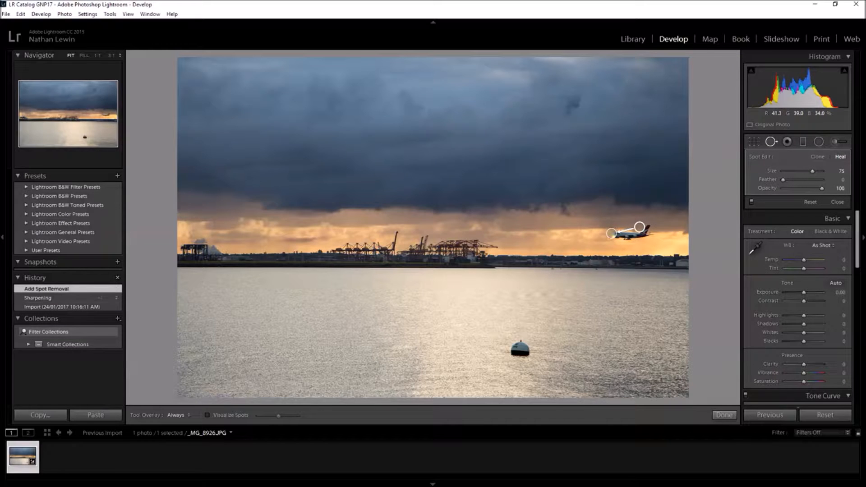
key("Delete")
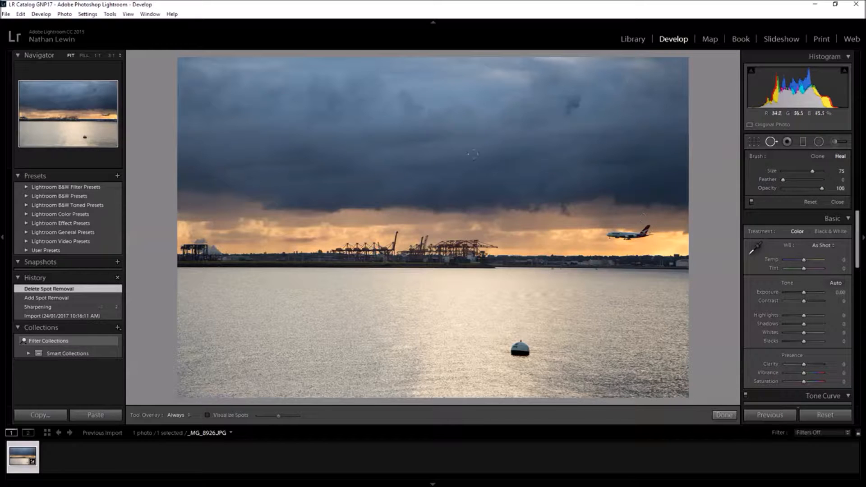
Heal the buoy out of the water with a single spot of size 78 and close the spot removal tool
scroll(521, 350, "up", 1)
left_click(521, 351)
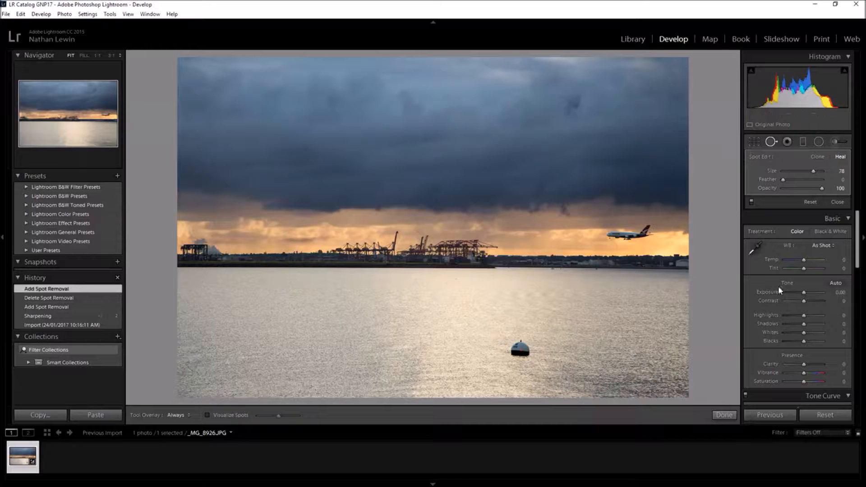
left_click(723, 415)
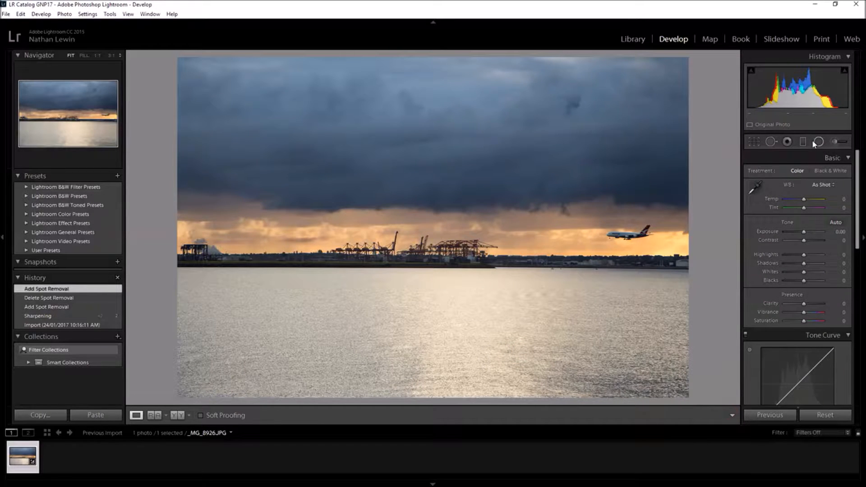
Reselect the healing spot over the buoy's location and set its opacity to 99 and its feather to 26
left_click(771, 141)
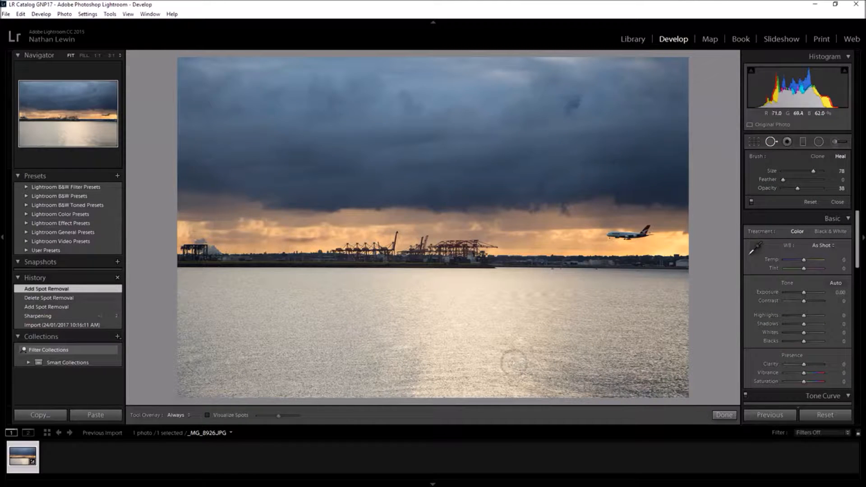
left_click(520, 350)
mouse_move(813, 188)
left_mouse_down()
mouse_move(821, 189)
mouse_move(802, 180)
left_mouse_up()
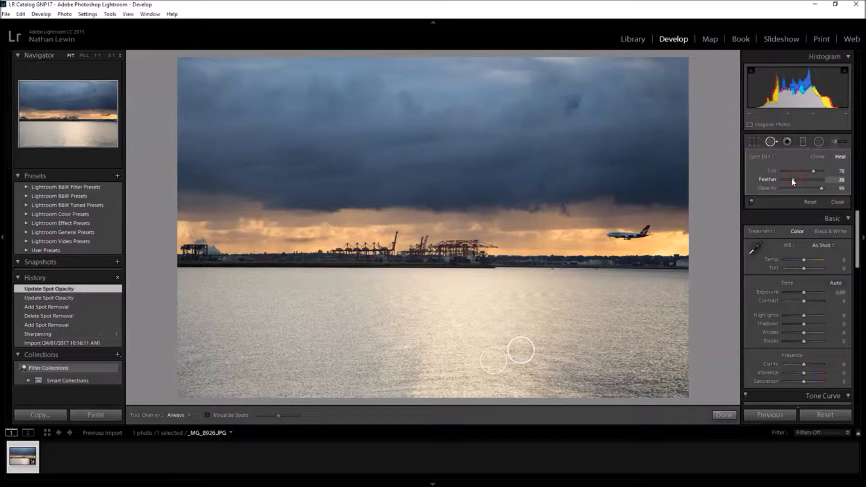
left_click_drag(793, 182, 793, 180)
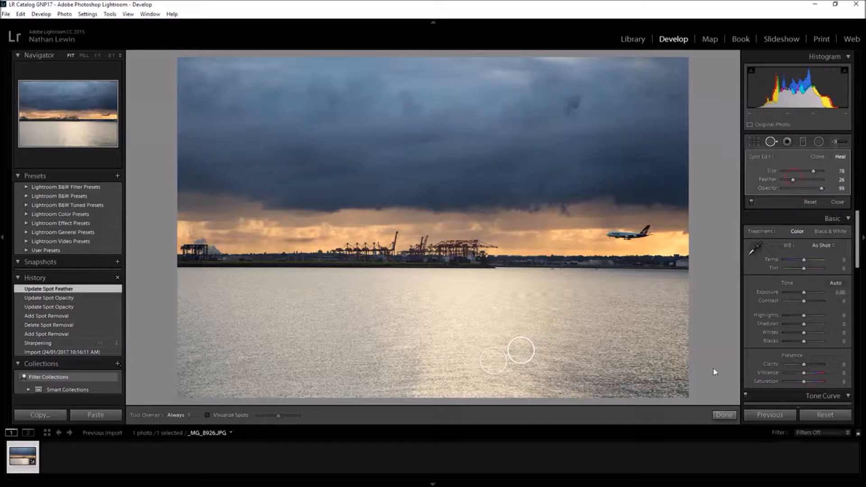
left_click(722, 413)
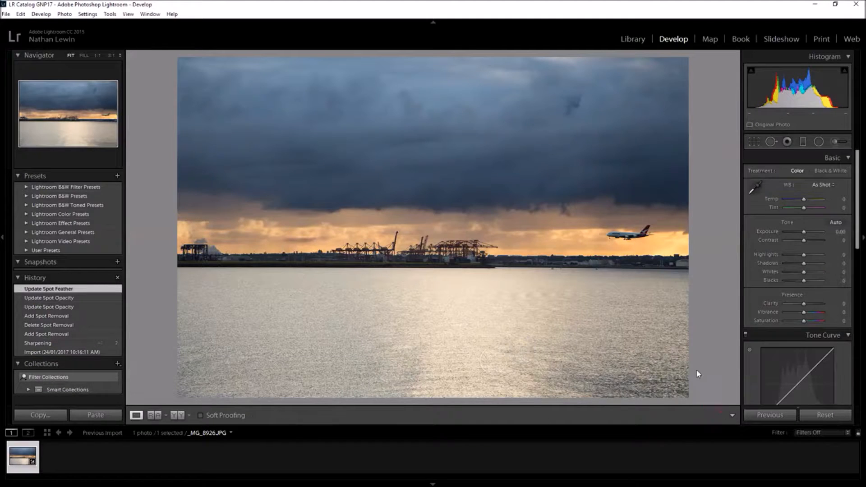
Delete the healing spot that covers the buoy
left_click(771, 142)
left_click(519, 350)
key("Delete")
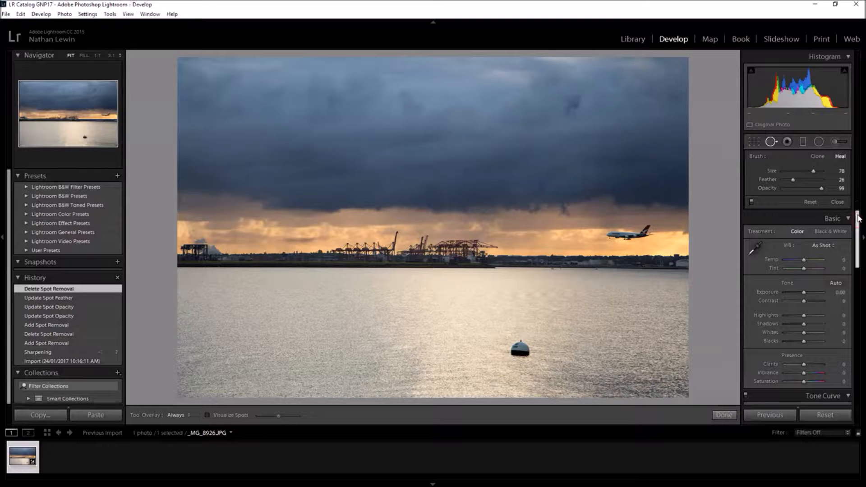
Add a diagonal graduated filter centred on the port cranes, set its exposure to 0.48, and nudge its clarity
left_click(804, 142)
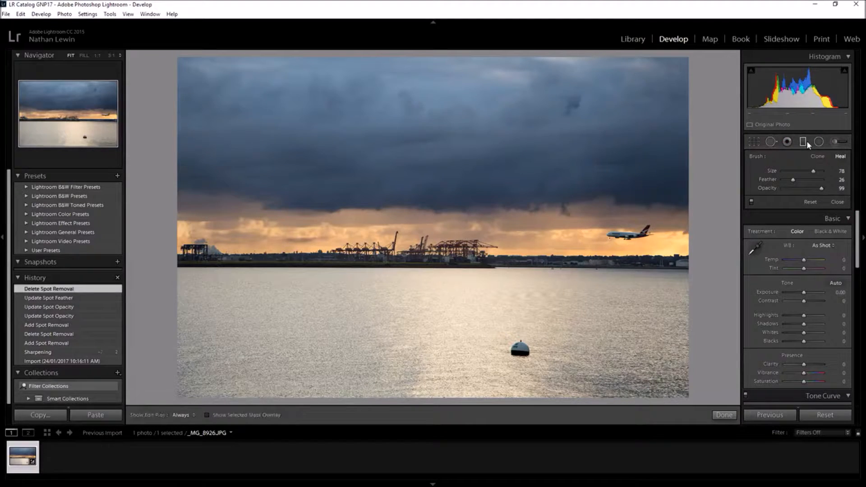
mouse_move(427, 261)
left_mouse_down()
mouse_move(483, 188)
mouse_move(408, 231)
left_mouse_up()
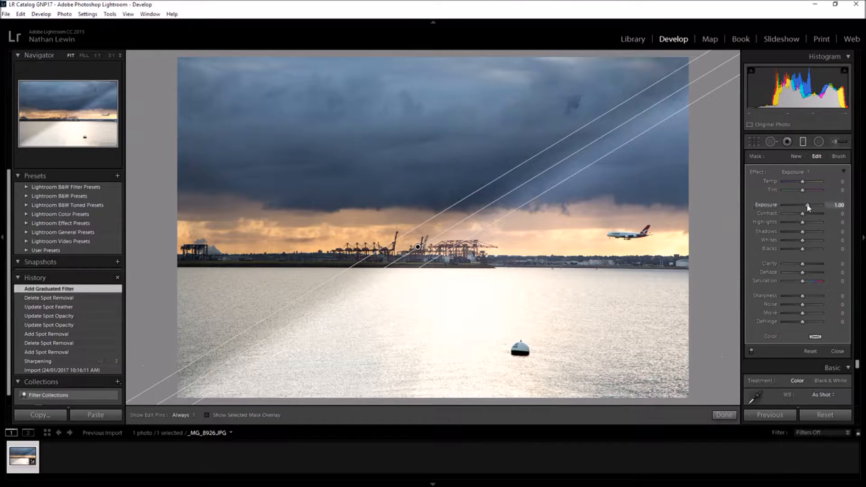
left_click_drag(807, 207, 805, 206)
left_click_drag(803, 264, 805, 264)
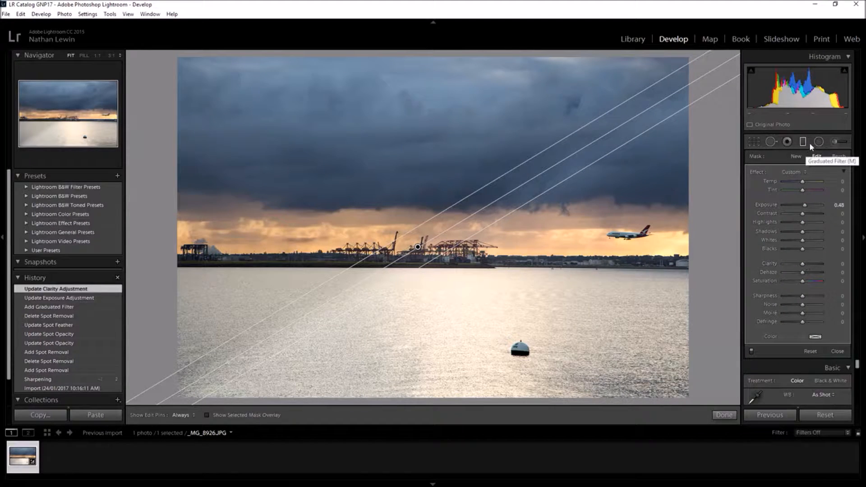
Draw a wide elliptical radial filter over the dark clouds above the cranes with exposure 1.00, then deselect it
left_click(819, 141)
left_click_drag(398, 173, 487, 211)
left_click_drag(425, 219, 460, 193)
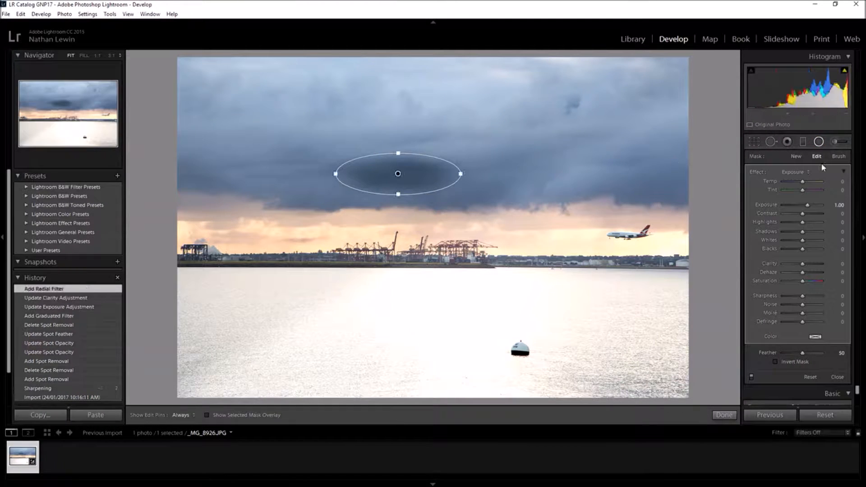
left_click(819, 141)
left_click(819, 142)
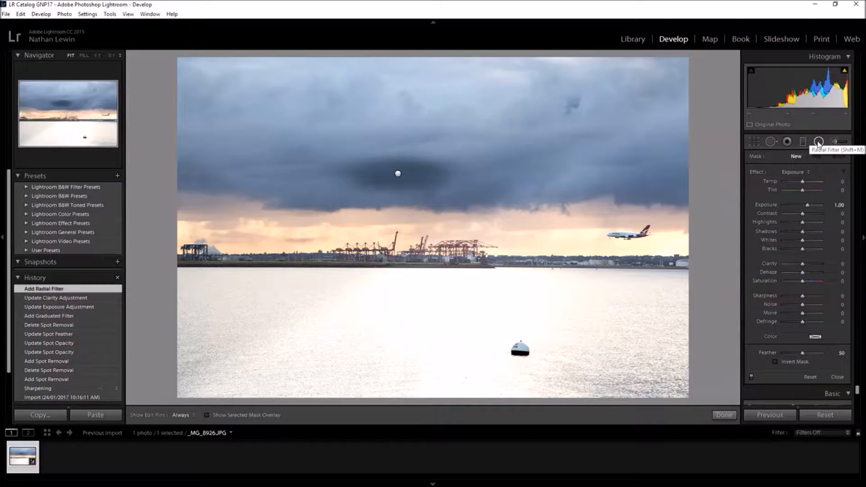
Enlarge the radial filter across the photo's width, centre it on the orange sky above the cranes, and set its contrast to 74
left_click(398, 173)
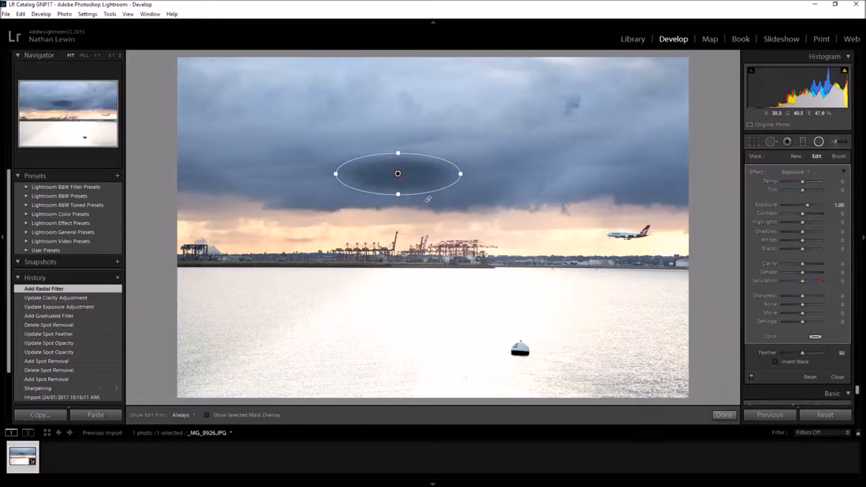
left_click_drag(398, 195, 442, 275)
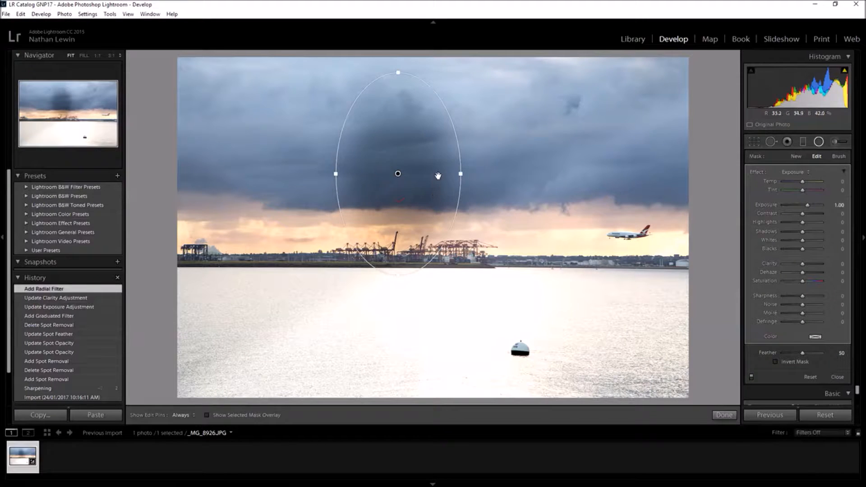
left_click_drag(461, 174, 701, 173)
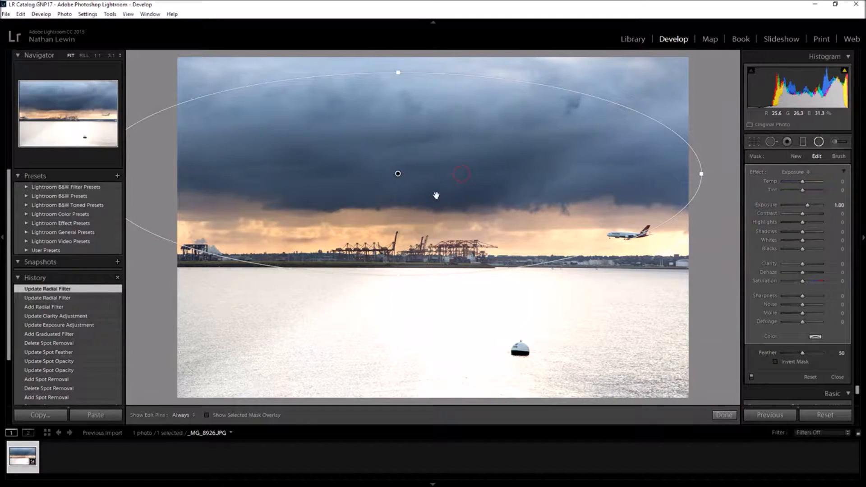
left_click_drag(391, 177, 422, 229)
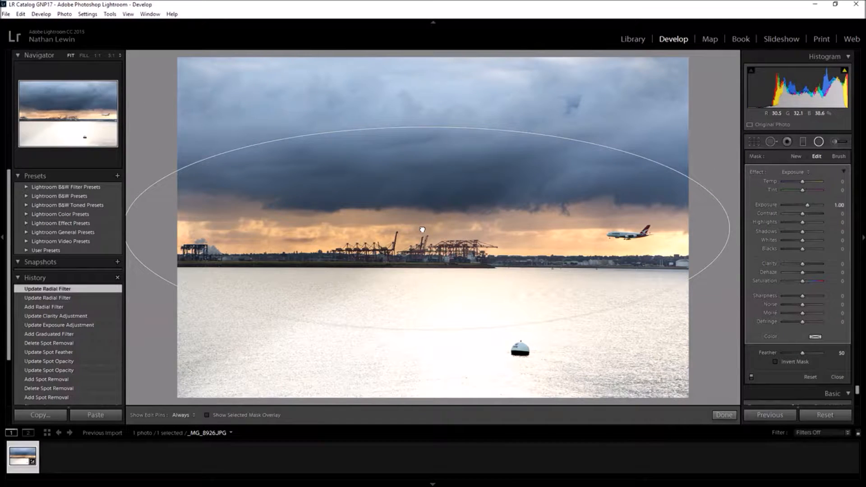
mouse_move(425, 128)
left_mouse_down()
mouse_move(415, 194)
mouse_move(429, 81)
mouse_move(426, 129)
left_mouse_up()
left_click_drag(797, 213, 816, 213)
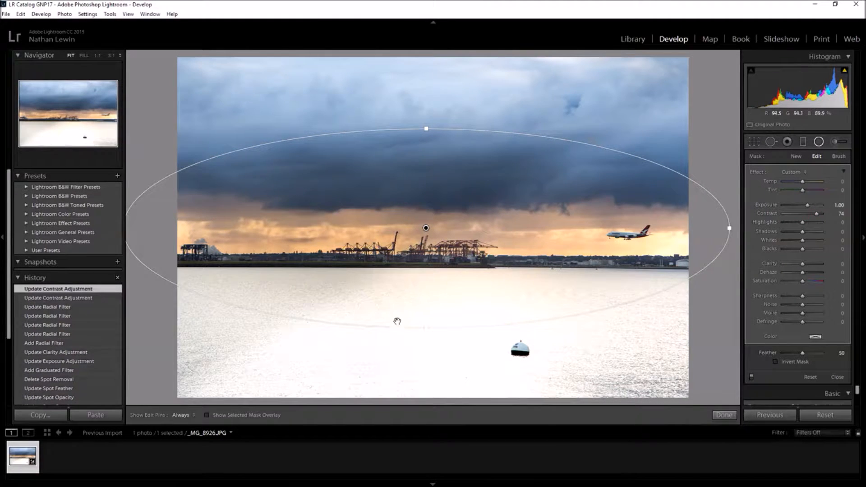
Flatten the radial filter's ellipse into a low, wide band around the harbour skyline
left_click_drag(425, 327, 477, 264)
left_click_drag(473, 183, 500, 142)
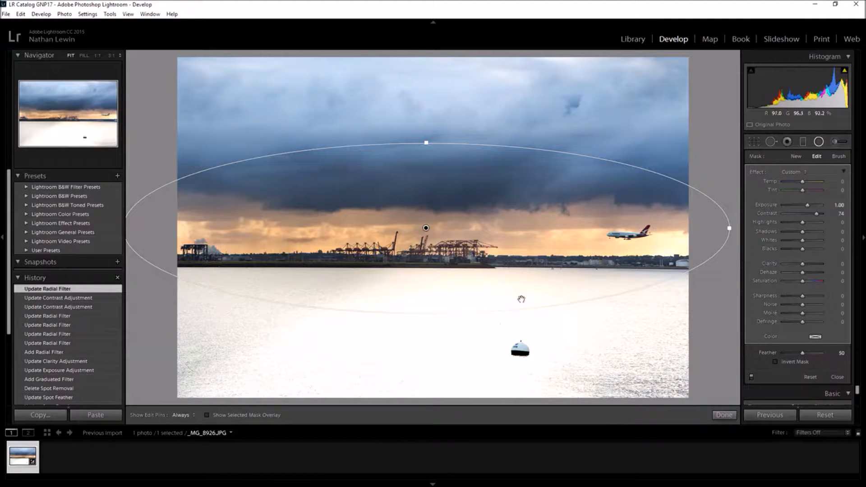
left_click_drag(426, 314, 425, 277)
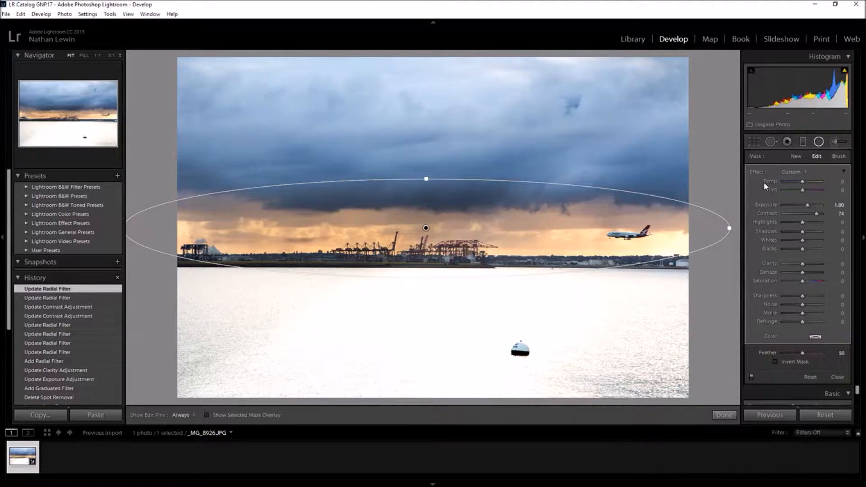
Set the radial filter's saturation to 64, narrow its ellipse to the area around the cranes, and set its contrast to 100
mouse_move(802, 281)
left_mouse_down()
mouse_move(833, 282)
mouse_move(774, 280)
mouse_move(815, 281)
left_mouse_up()
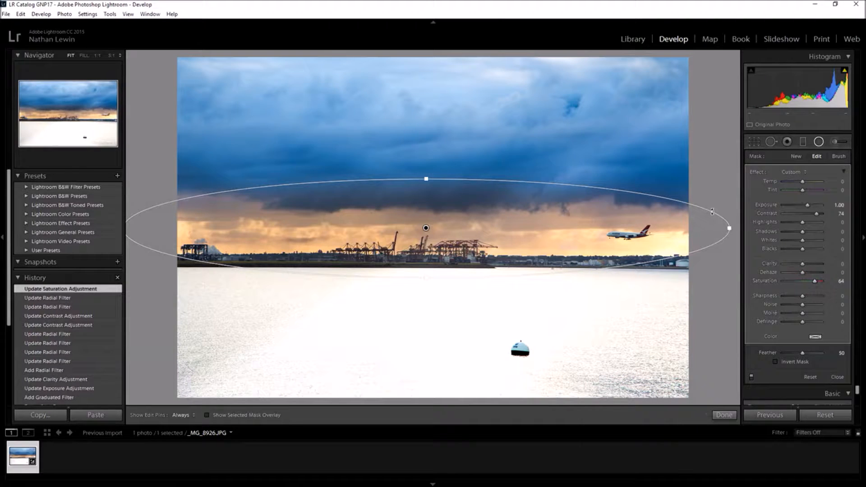
left_click_drag(729, 228, 496, 228)
left_click_drag(815, 214, 851, 222)
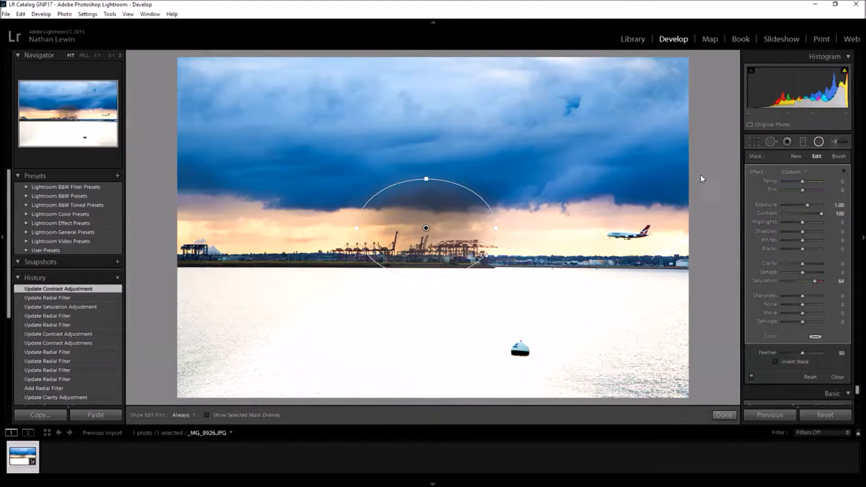
Set the radial filter's feather to 13, invert its mask, widen the ellipse beyond the photo's edges, and finish the filter
left_click_drag(804, 352, 783, 355)
left_click(775, 361)
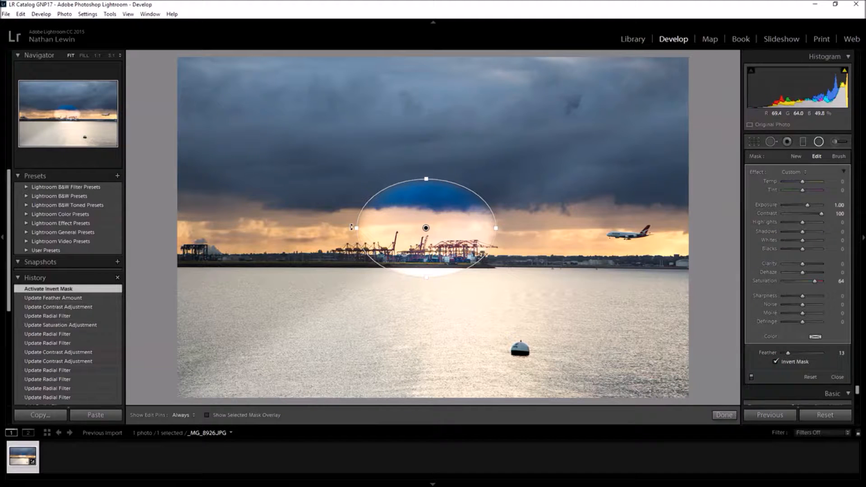
left_click_drag(351, 227, 736, 260)
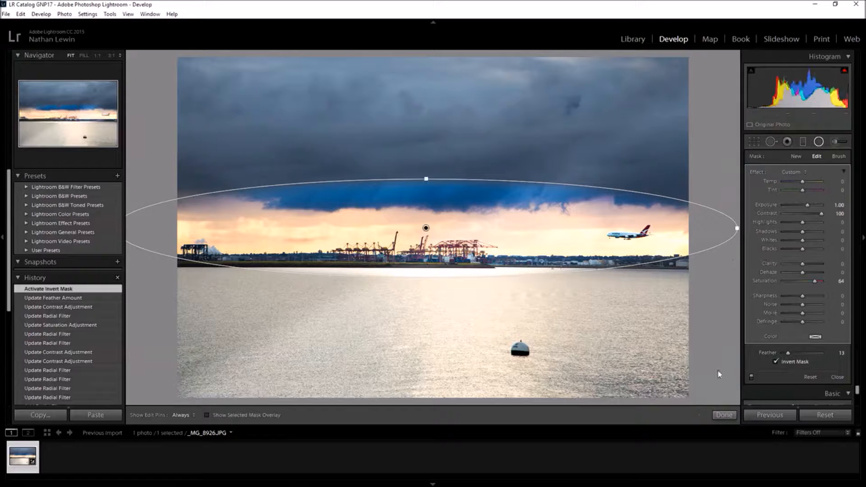
left_click(731, 419)
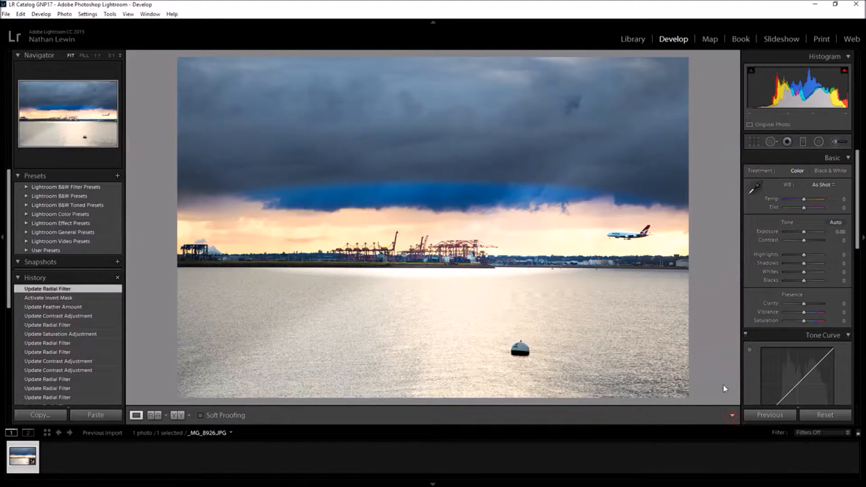
Reselect the radial filter centred above the cranes and delete it
key("shift+m")
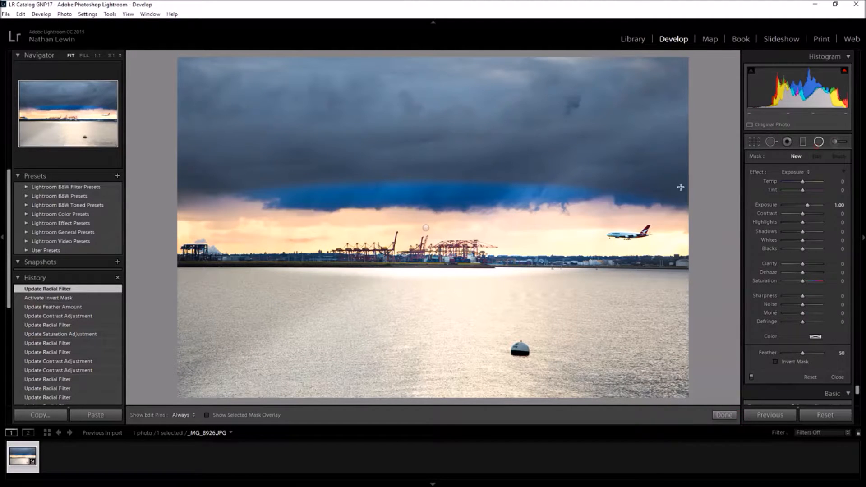
left_click(426, 227)
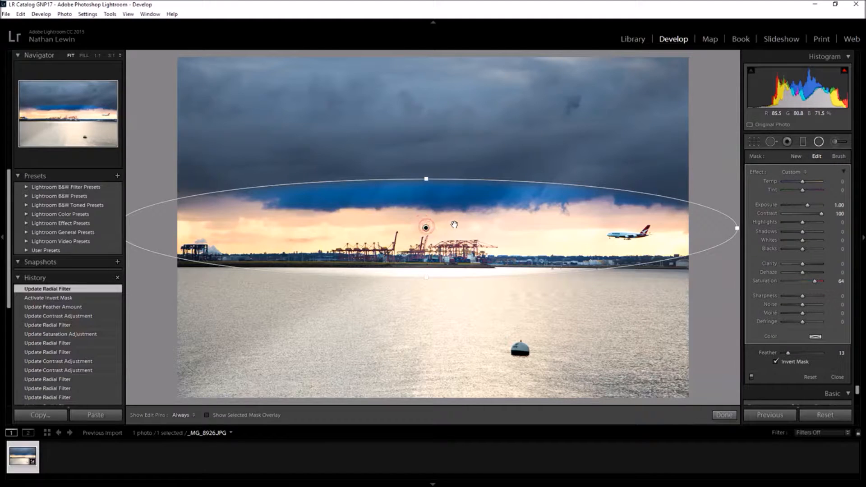
key("Delete")
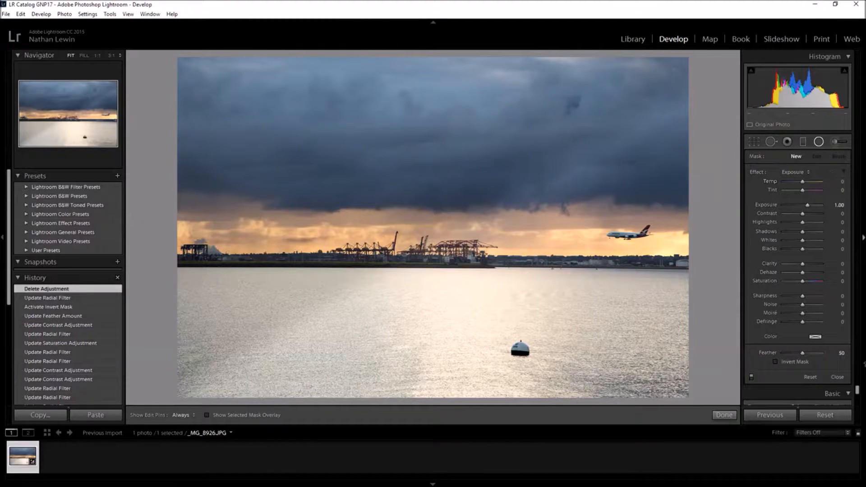
Paint an adjustment along both sides of the skyline with a size 17 brush, exposure 1.00 and contrast 43
left_click(834, 142)
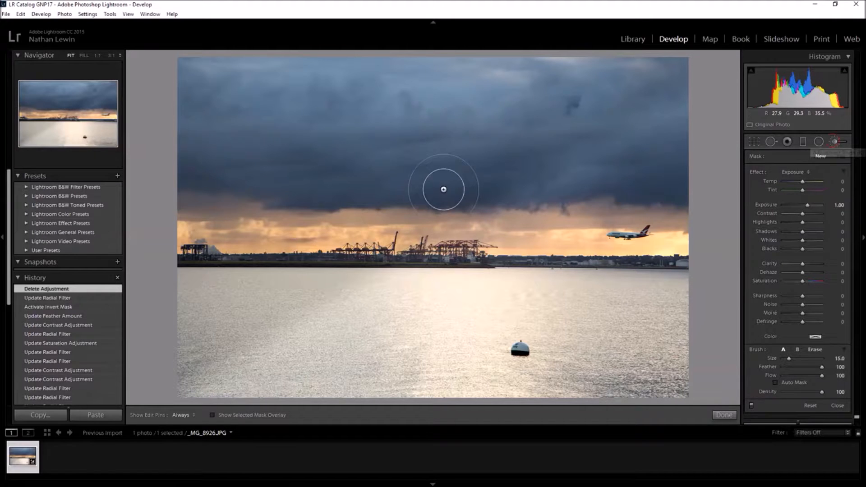
scroll(452, 255, "up", 2)
mouse_move(457, 261)
left_mouse_down()
mouse_move(491, 244)
mouse_move(461, 260)
mouse_move(626, 228)
mouse_move(632, 253)
mouse_move(704, 226)
left_mouse_up()
left_click_drag(802, 213, 811, 213)
key("h")
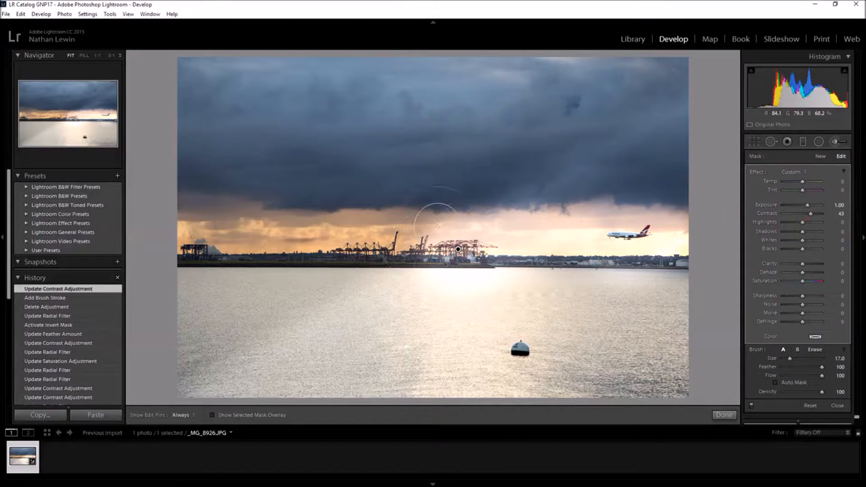
left_click_drag(302, 255, 140, 247)
key("h")
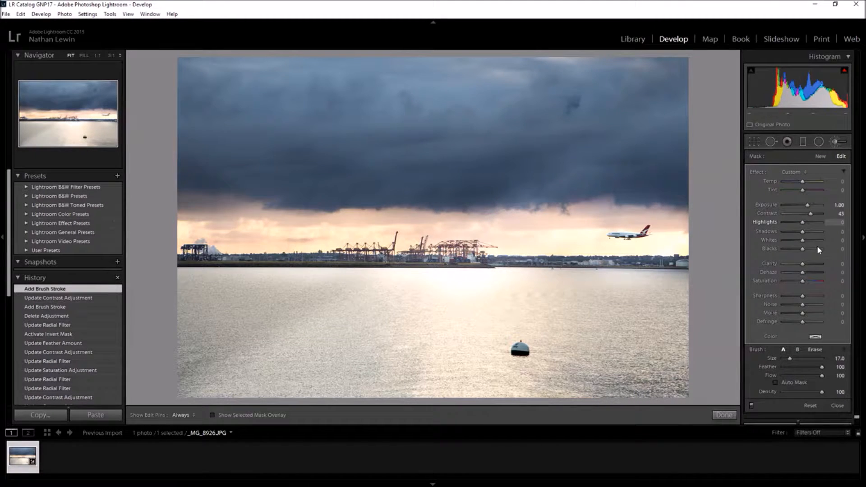
Set the brushed skyline adjustment's clarity to -100, and delete the adjustment
left_click_drag(805, 266, 699, 267)
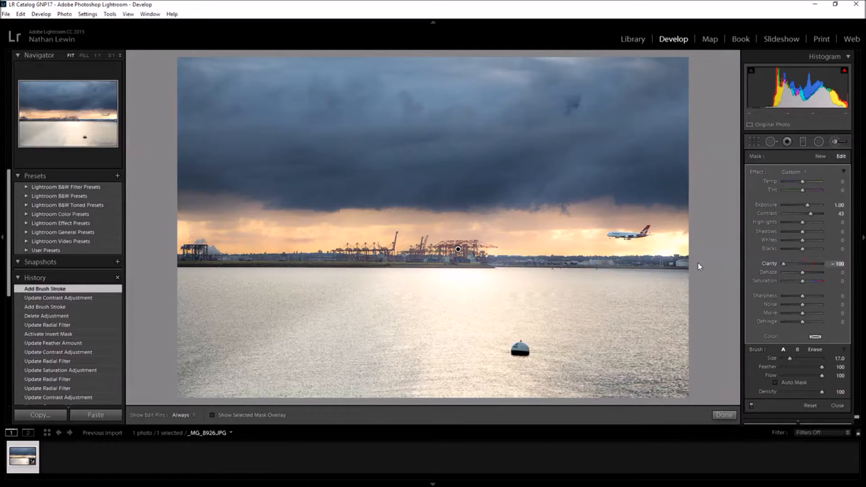
key("Delete")
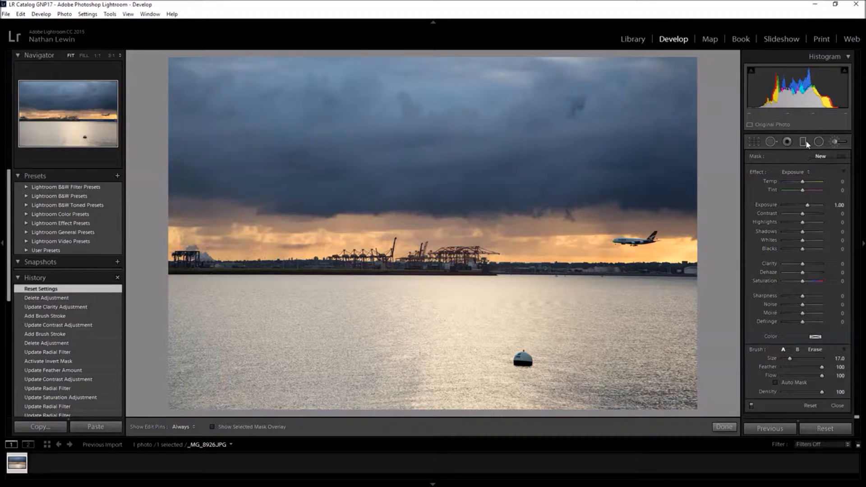
Look through the B&W Filter, B&W, Video, General and Color preset groups and preview their looks on the photo
left_click(23, 180)
left_click(22, 180)
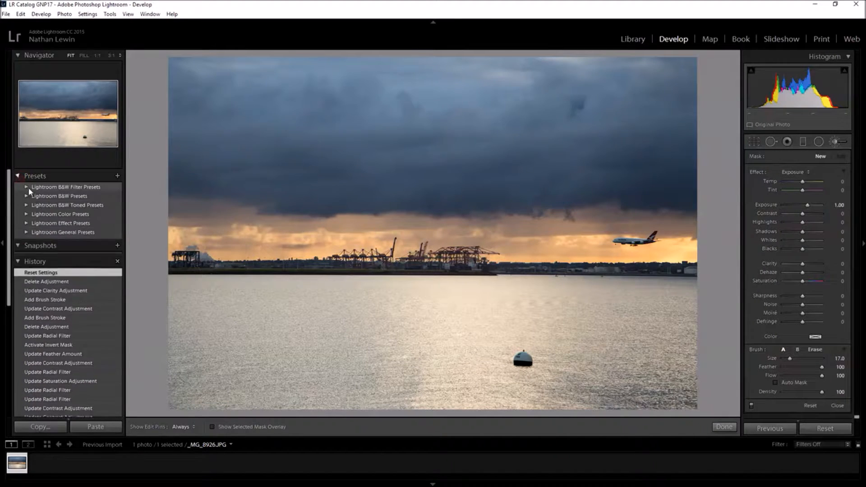
left_click(27, 186)
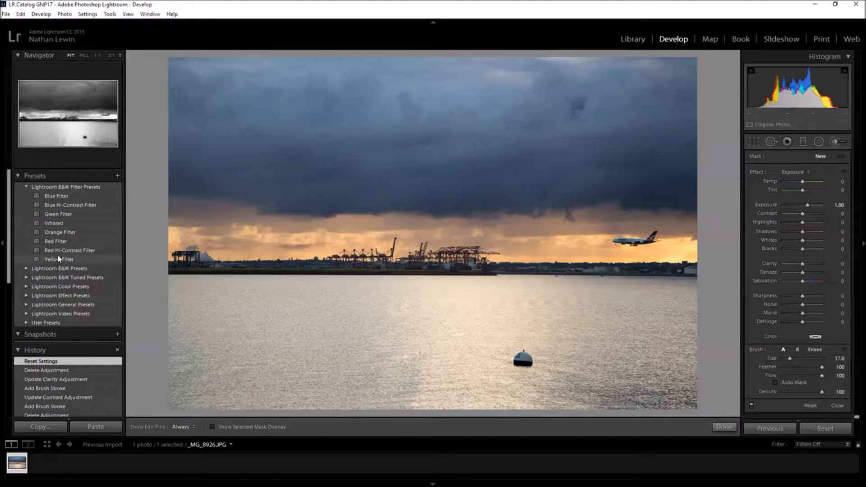
left_click(27, 269)
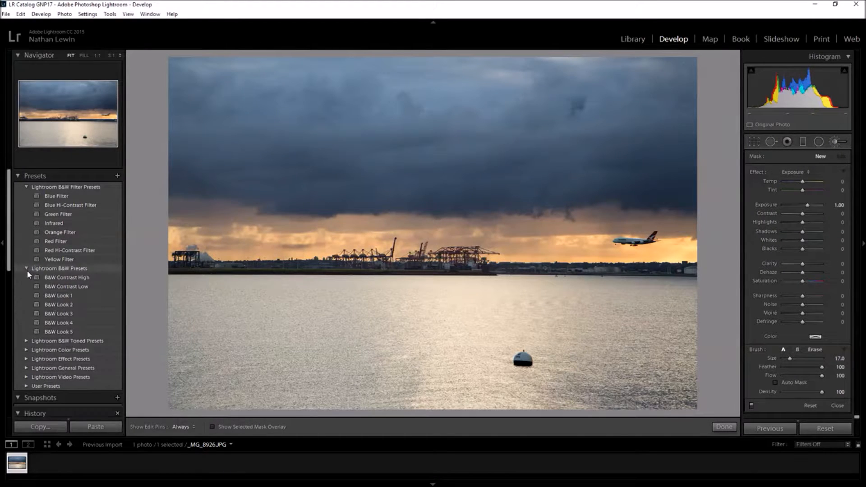
left_click(27, 269)
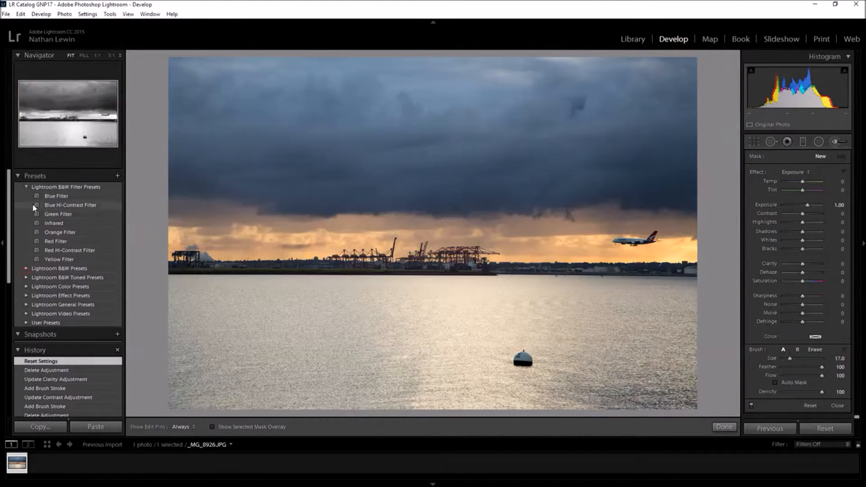
left_click(27, 186)
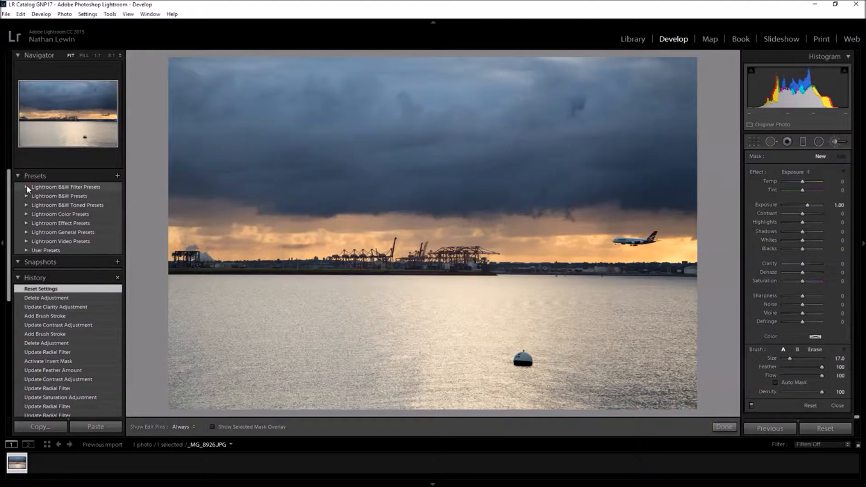
left_click(27, 241)
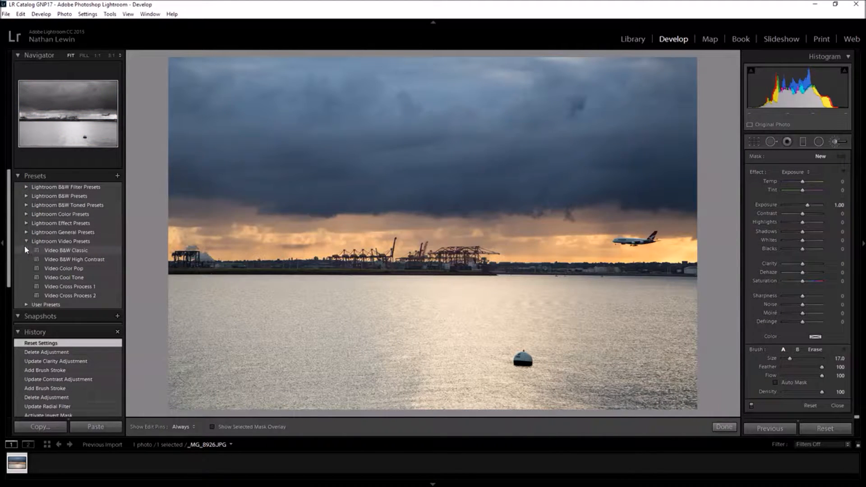
left_click(26, 240)
left_click(26, 232)
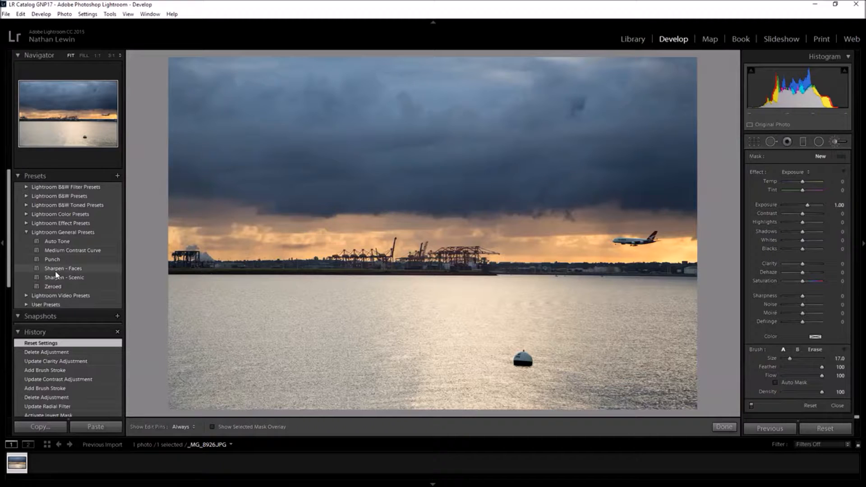
left_click(29, 232)
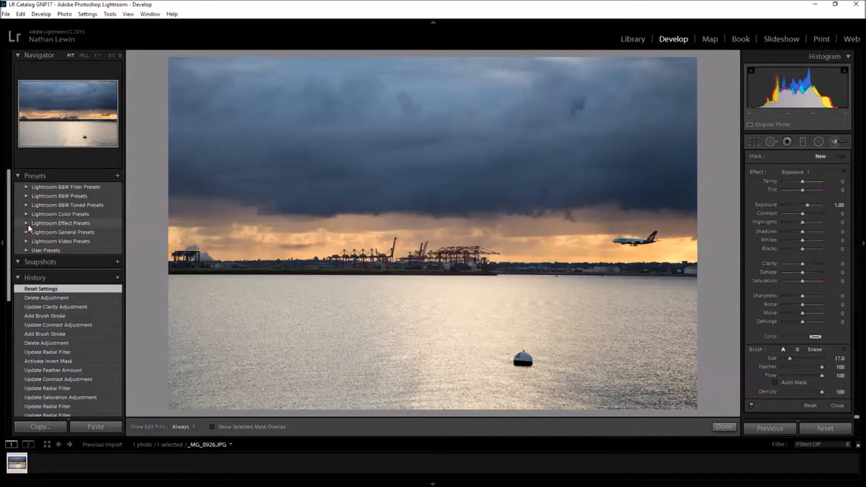
left_click(26, 215)
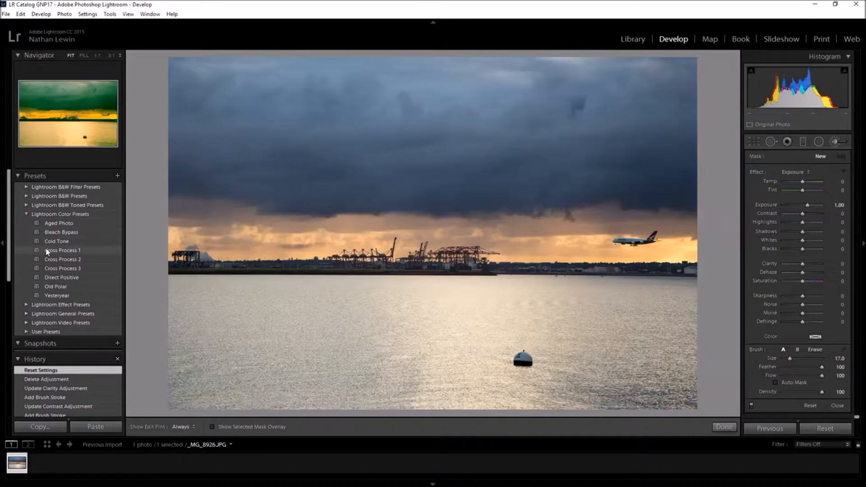
left_click(26, 214)
left_click(6, 14)
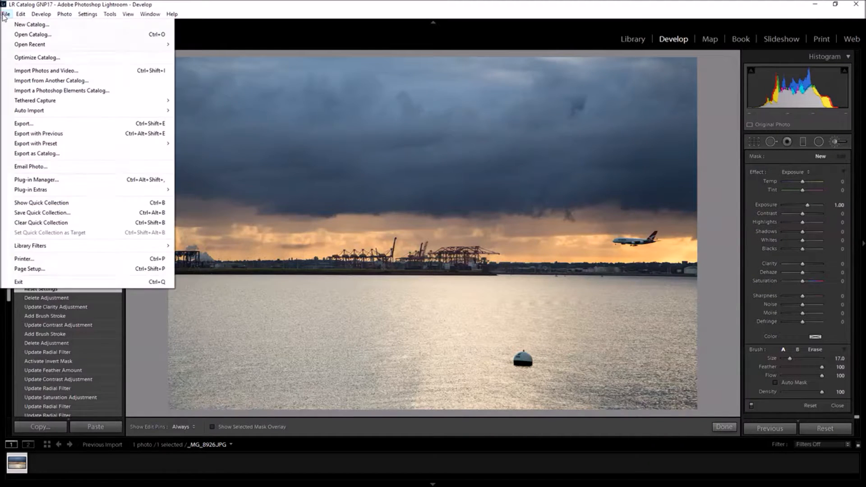
mouse_move(42, 103)
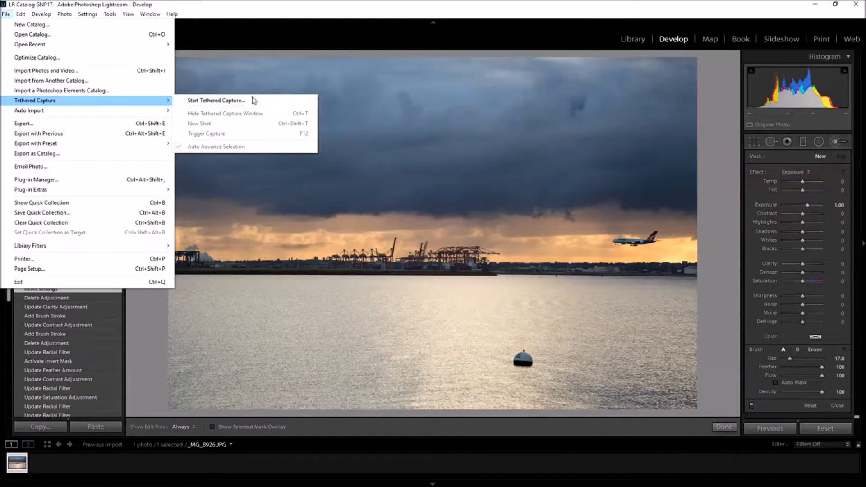
left_click(218, 26)
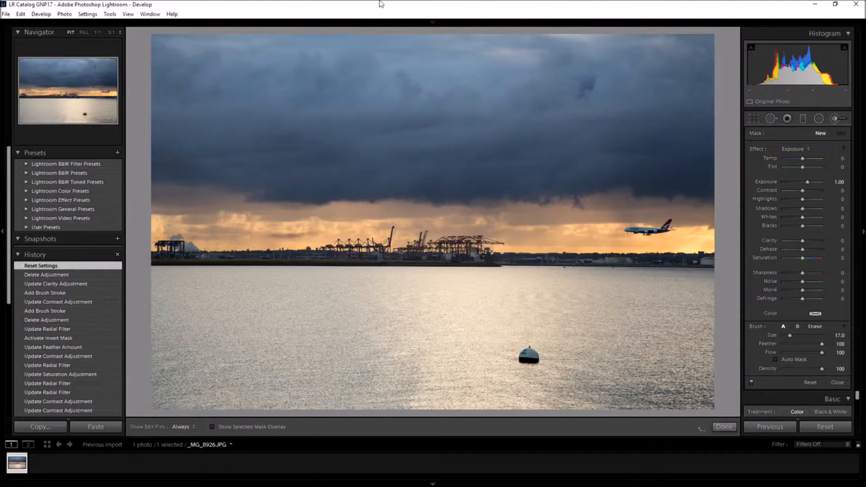
left_click(433, 22)
left_click(65, 14)
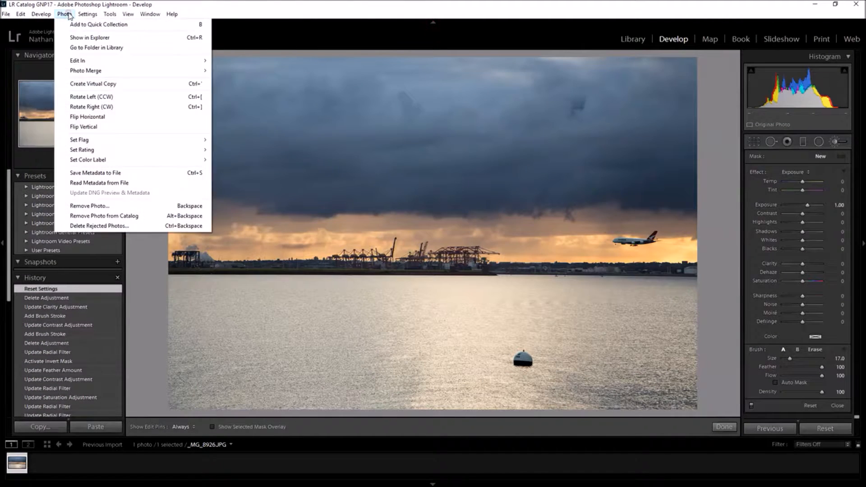
mouse_move(45, 14)
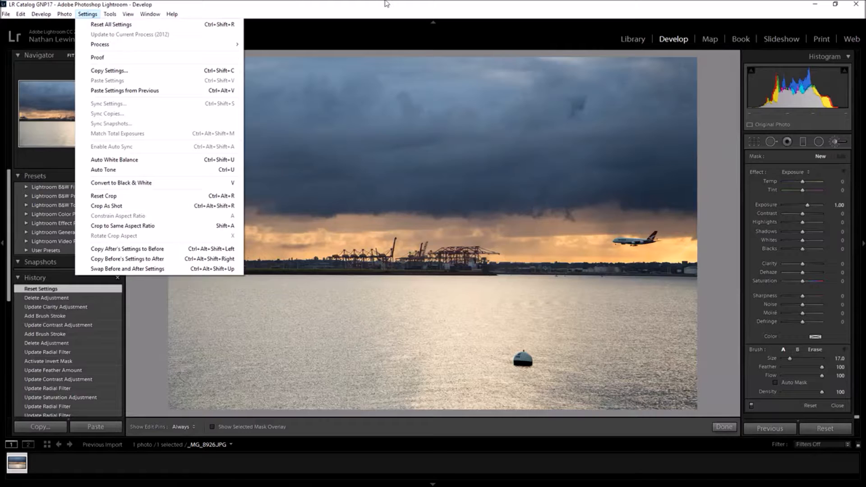
left_click(385, 4)
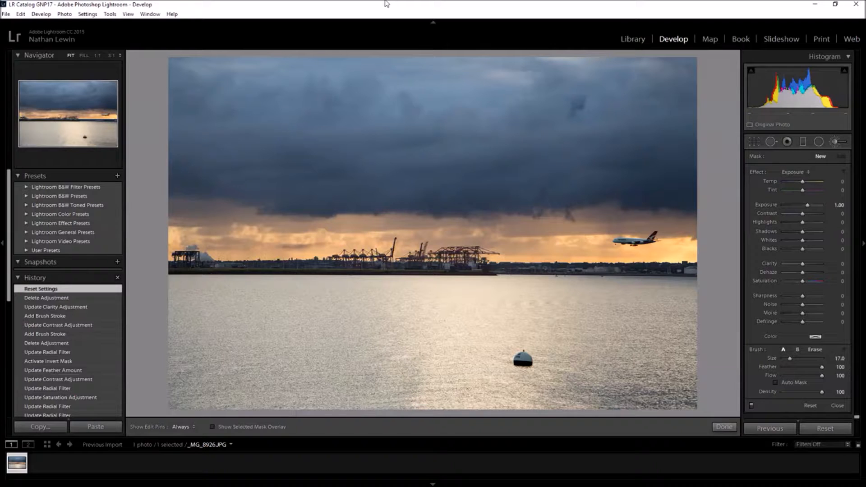
Examine the settings, photo editing, export and library commands available in the Develop and Library modules
left_click(110, 15)
mouse_move(141, 18)
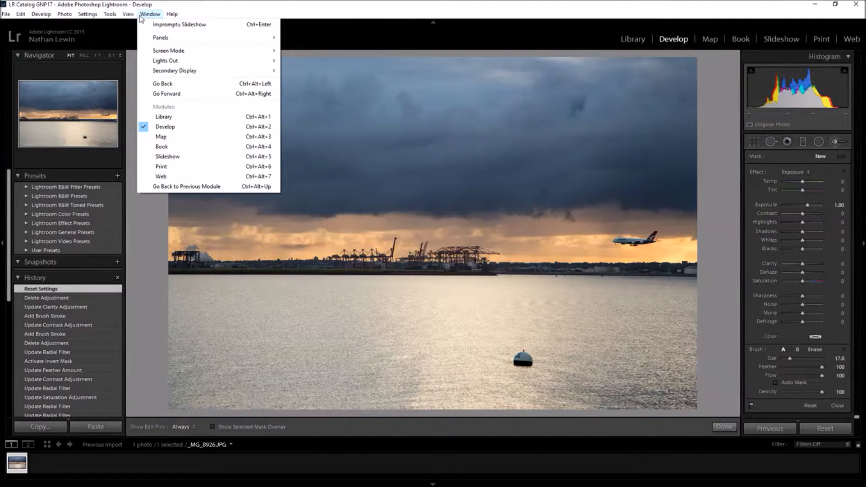
mouse_move(92, 17)
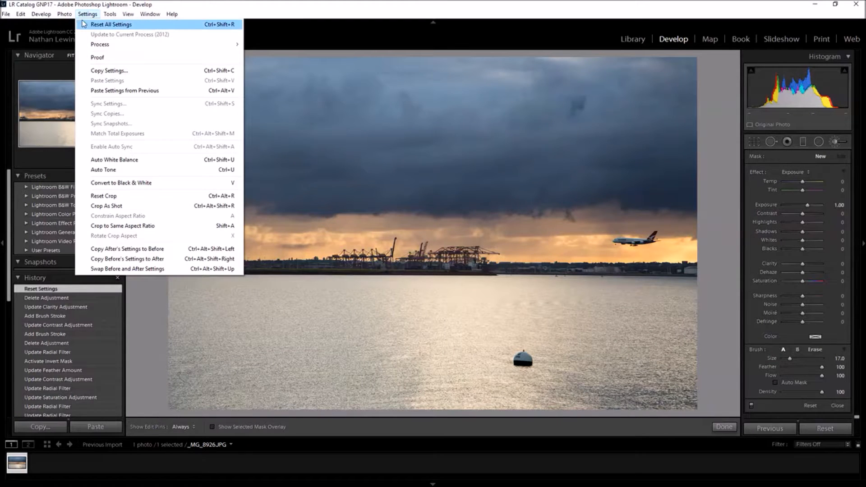
mouse_move(101, 151)
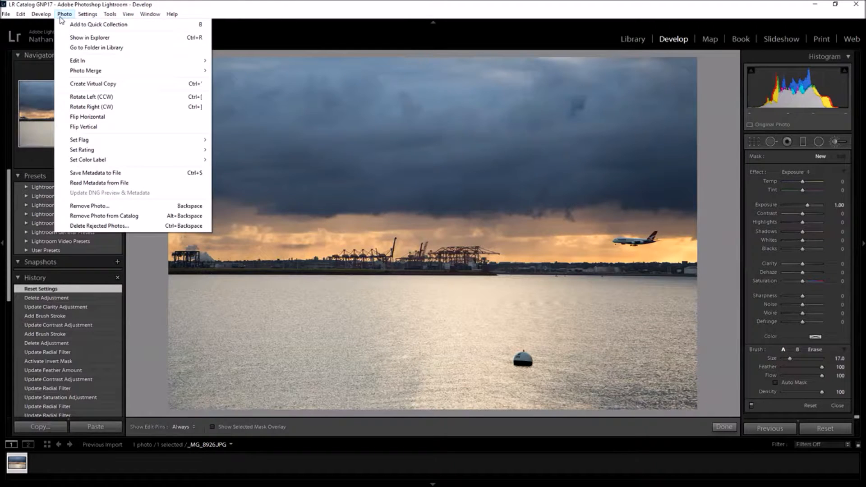
mouse_move(87, 75)
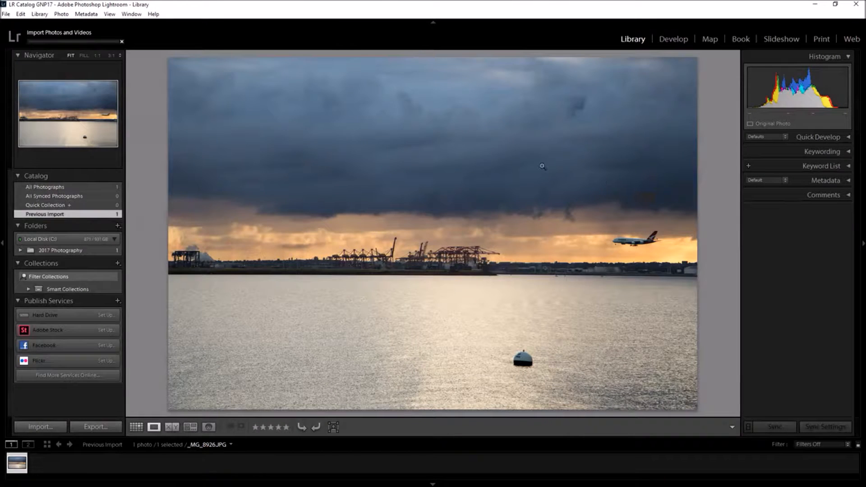
left_click(62, 14)
mouse_move(112, 95)
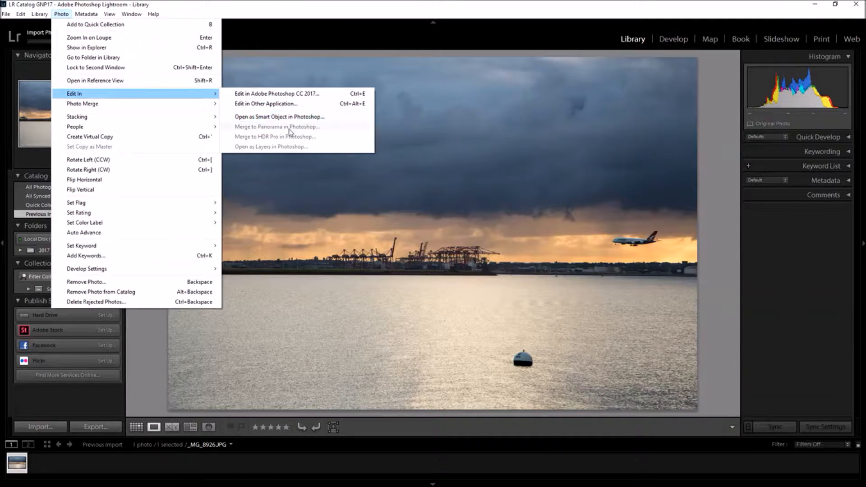
mouse_move(135, 104)
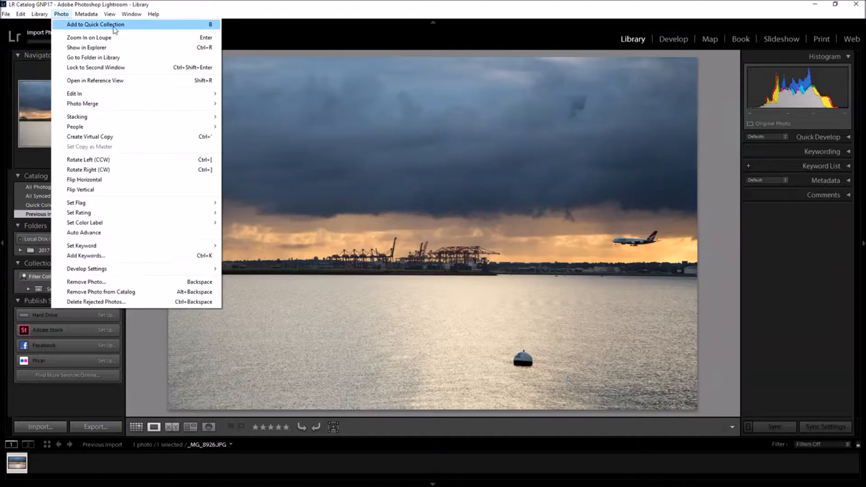
mouse_move(91, 13)
mouse_move(20, 13)
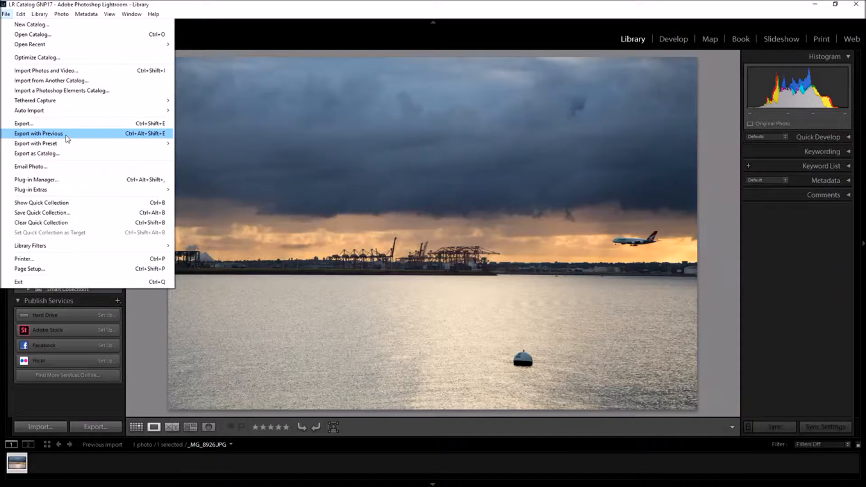
key("Escape")
left_click(109, 14)
mouse_move(131, 15)
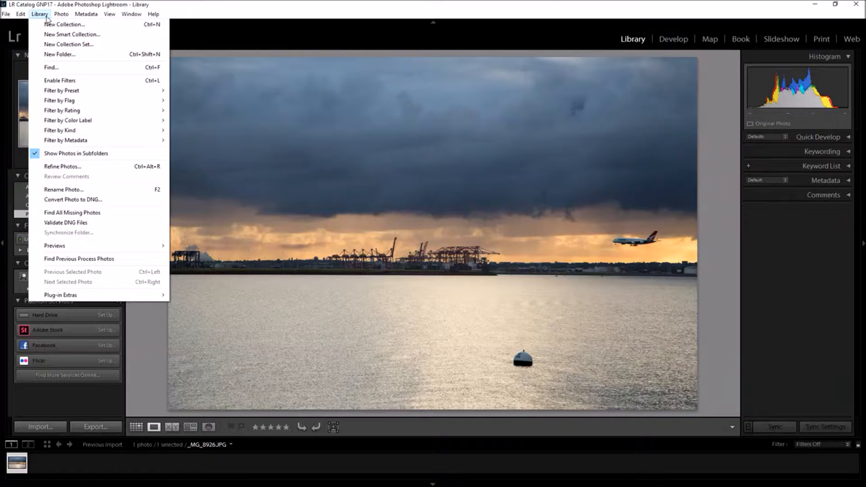
left_click(343, 1)
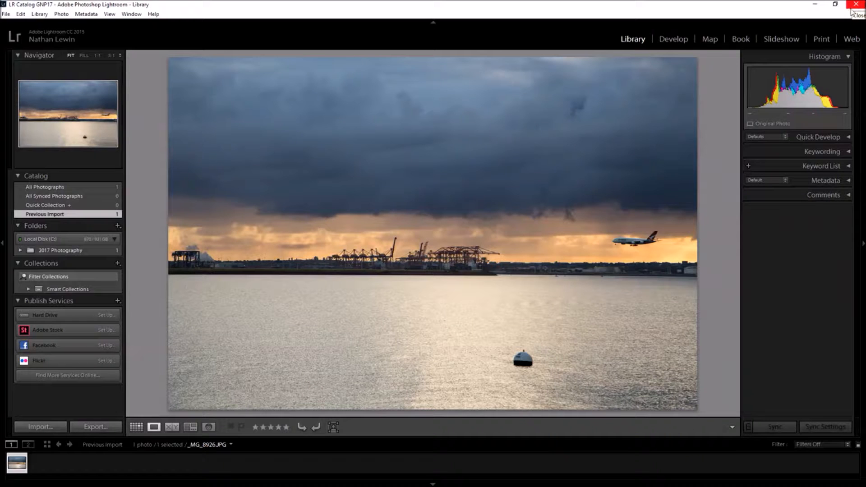
Send the harbour photo to Adobe Photoshop CC 2017 for editing, using the Edit a Copy option
left_click(4, 13)
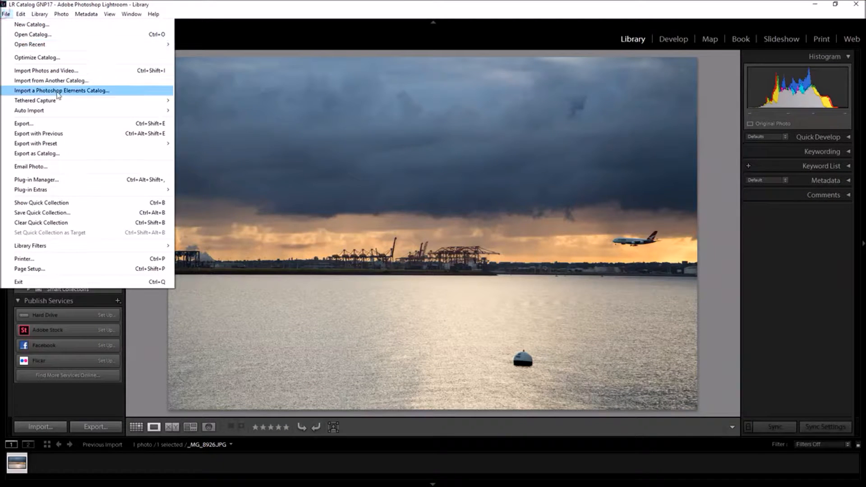
mouse_move(61, 103)
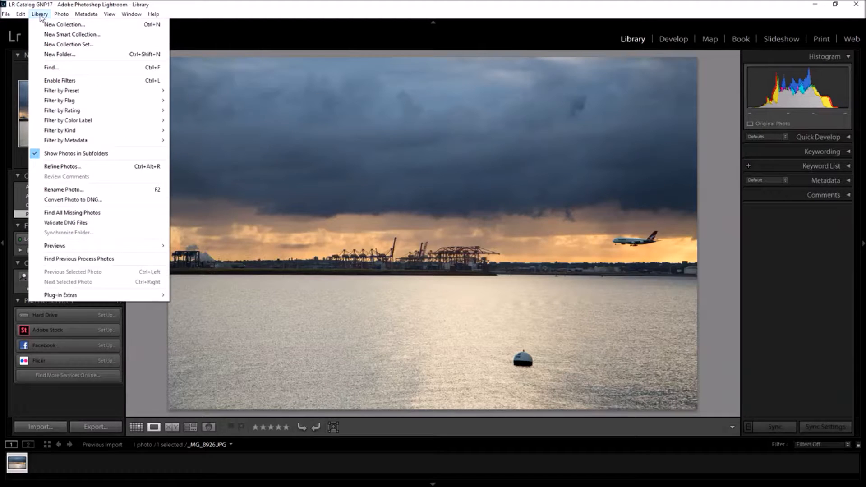
mouse_move(75, 16)
mouse_move(13, 15)
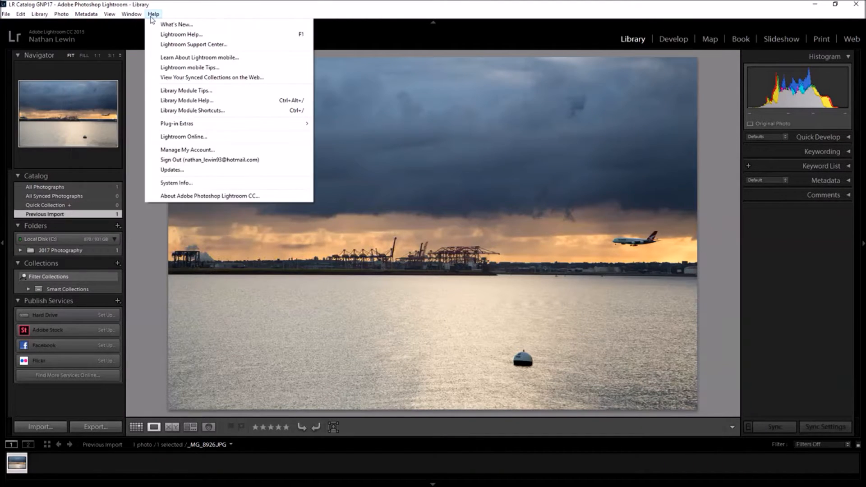
mouse_move(116, 17)
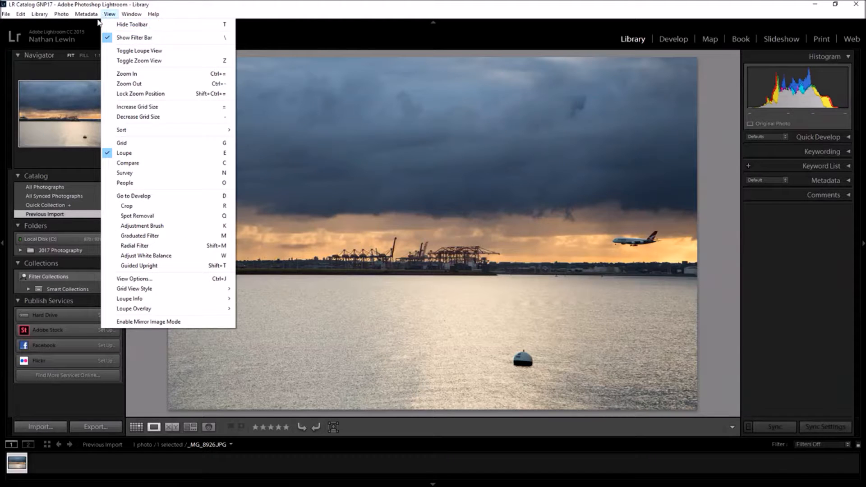
mouse_move(126, 95)
left_click(280, 92)
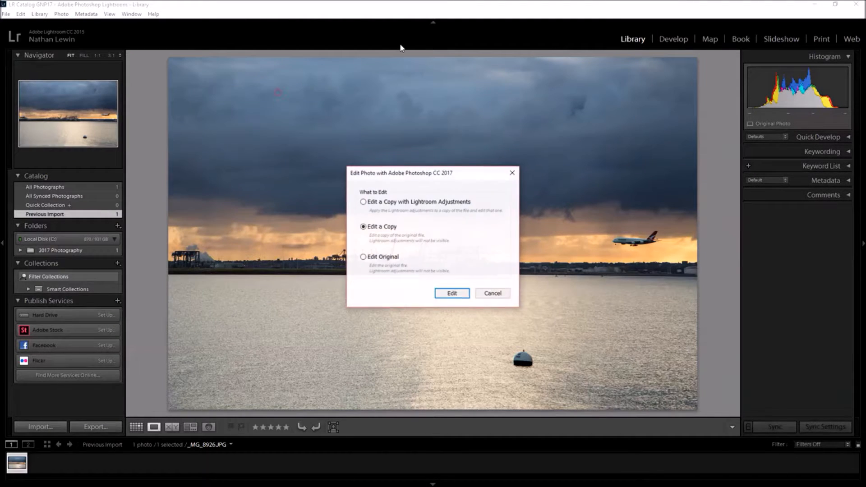
left_click(450, 292)
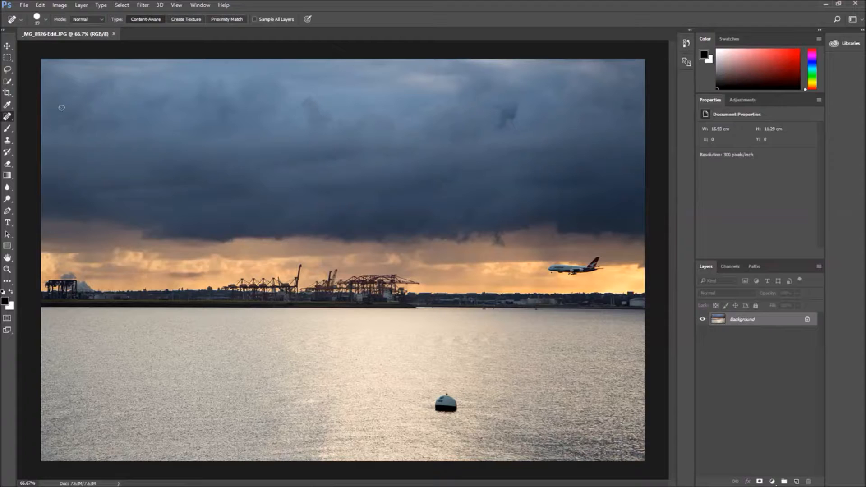
Show the Glyphs panel and collapse it to its docked icon
left_click(195, 5)
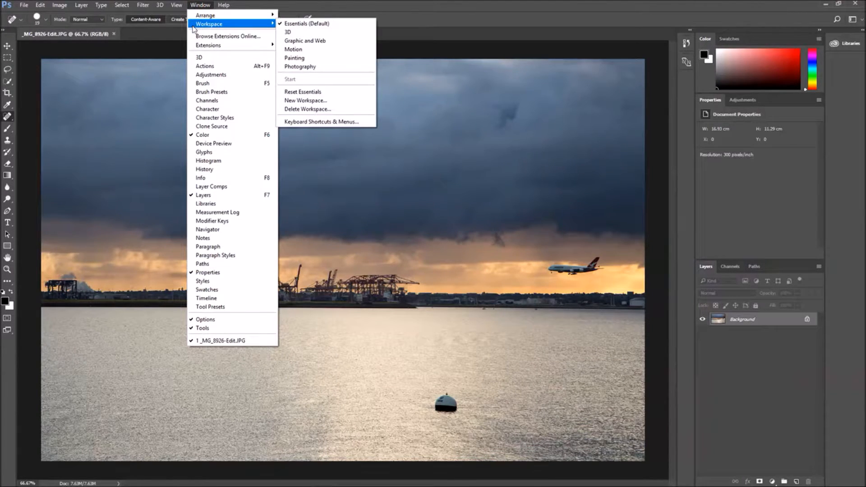
left_click(218, 155)
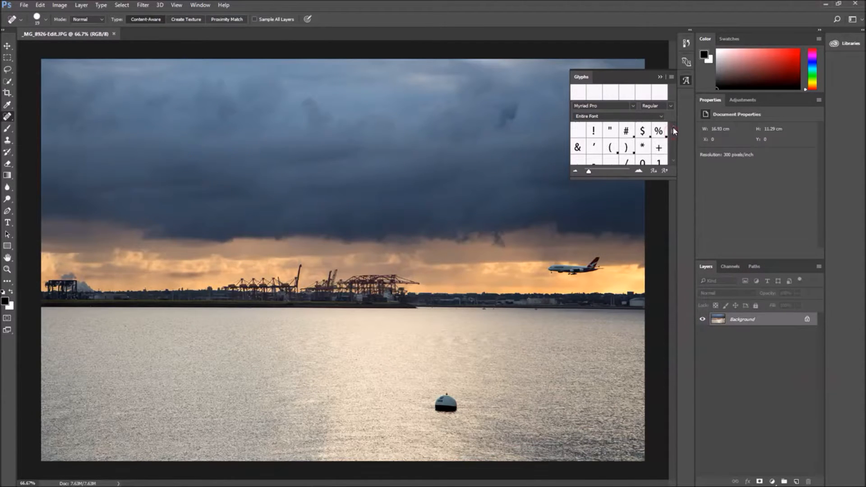
left_click(665, 78)
Try the Spherize distortion filter on the harbour photo, and undo it
left_click(200, 5)
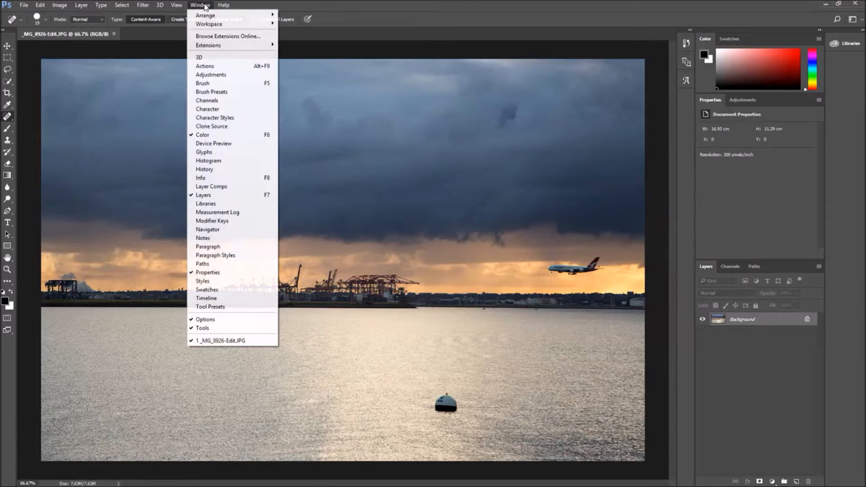
mouse_move(182, 8)
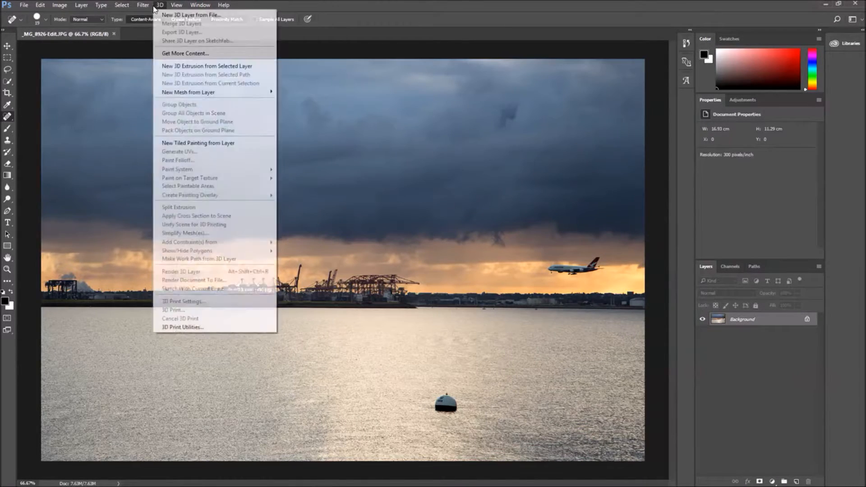
mouse_move(63, 213)
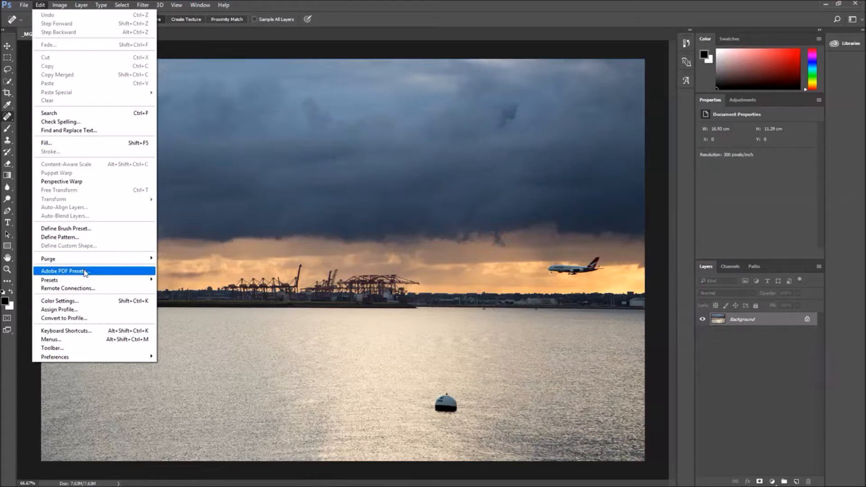
mouse_move(142, 5)
mouse_move(203, 121)
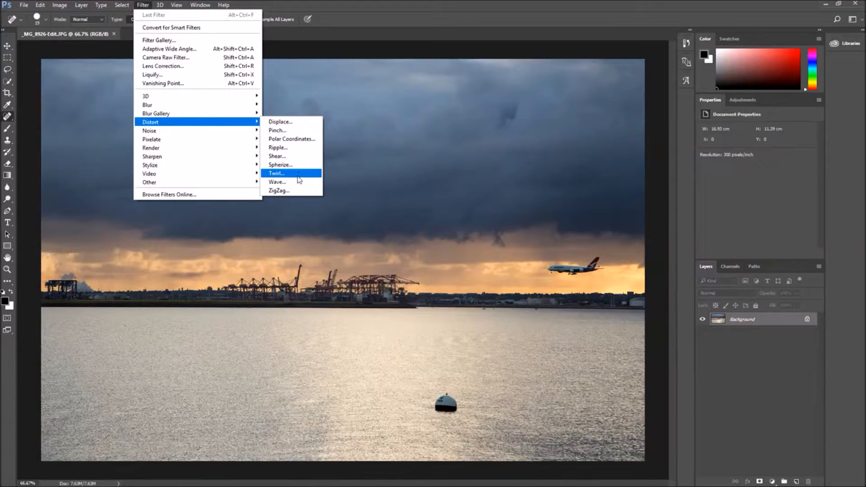
left_click(315, 157)
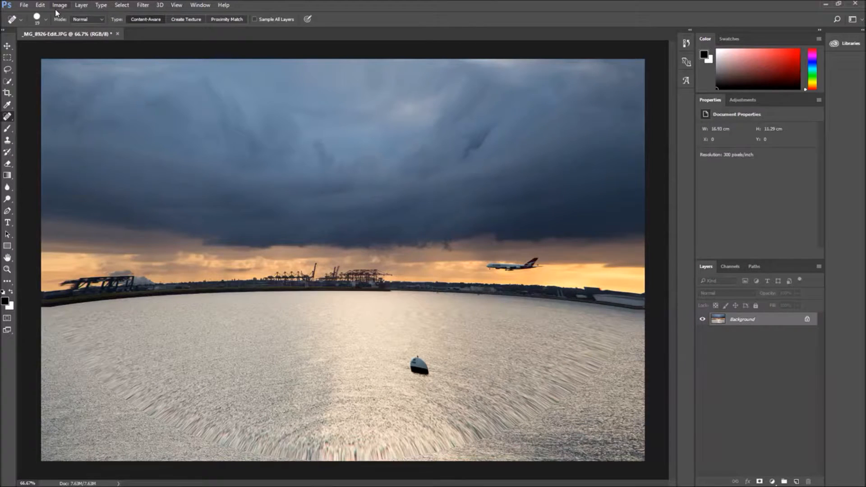
left_click(39, 5)
left_click(49, 15)
Look through the available filter groups, review the Color Settings and accept them without changes
left_click(148, 6)
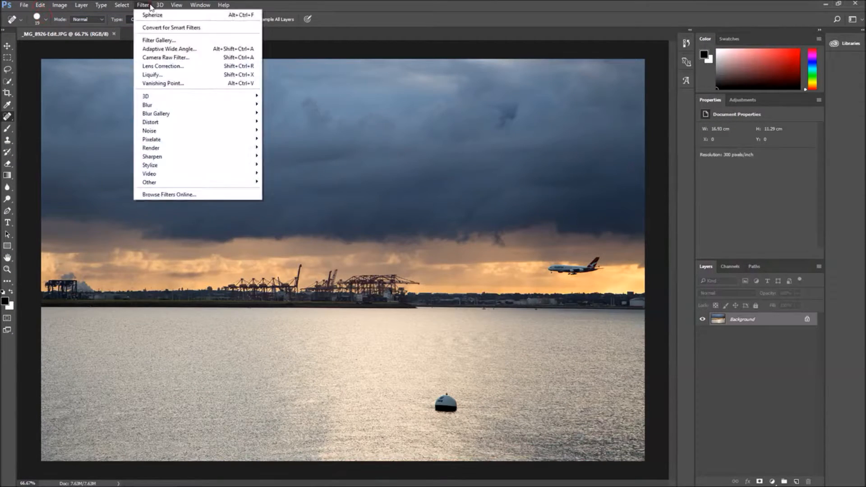
mouse_move(190, 140)
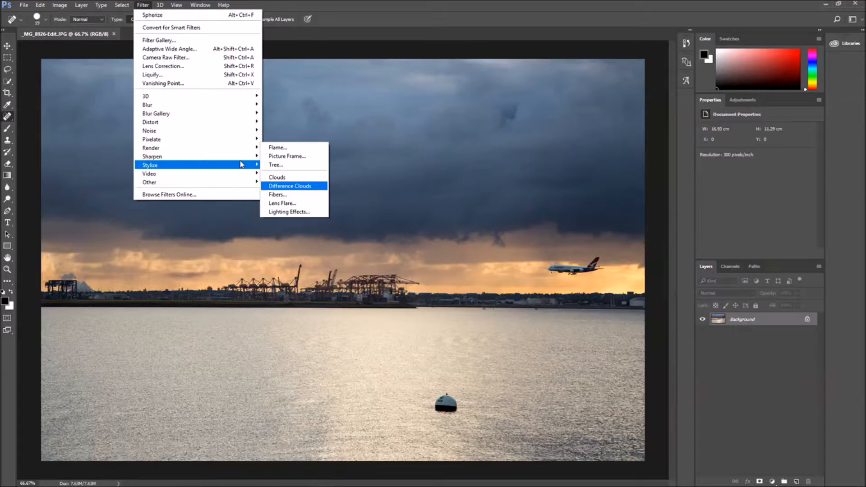
mouse_move(41, 5)
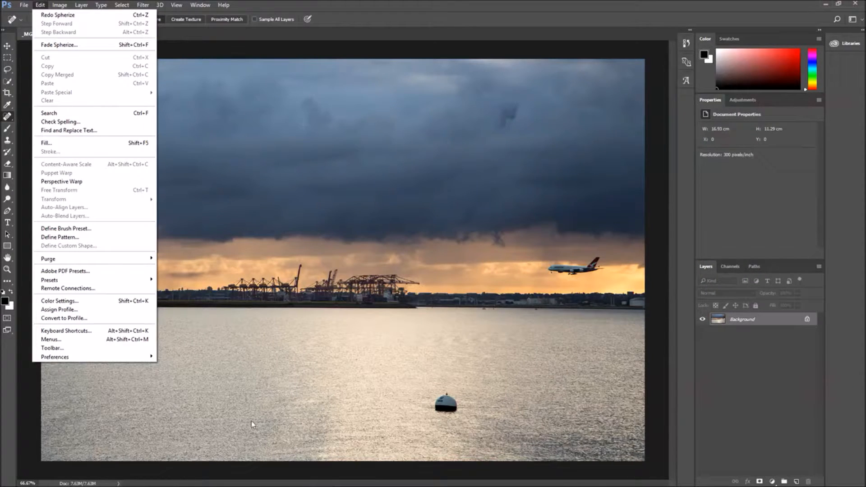
left_click(104, 301)
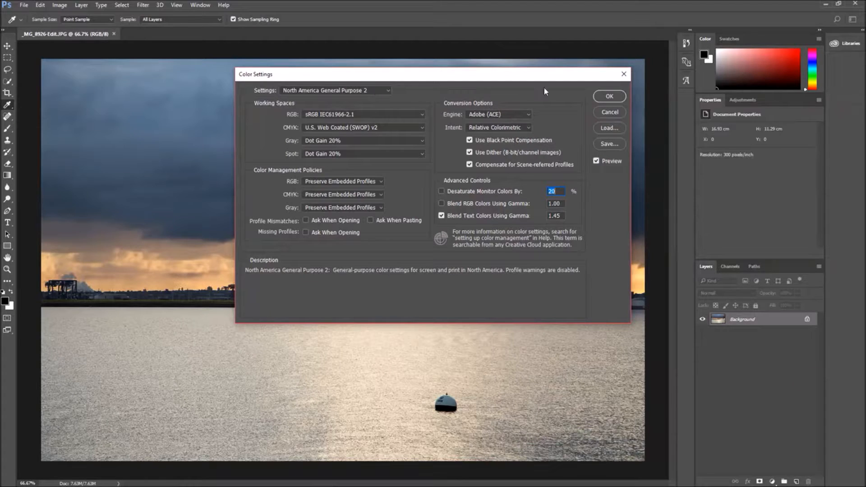
left_click(609, 96)
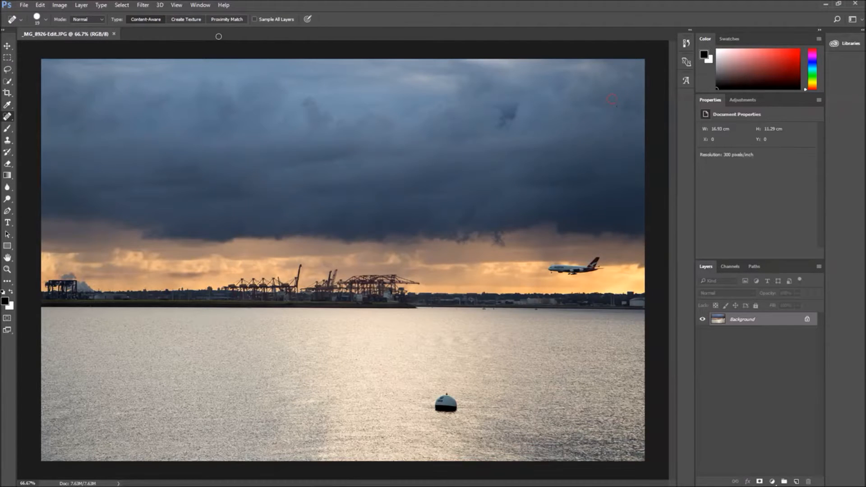
left_click(24, 4)
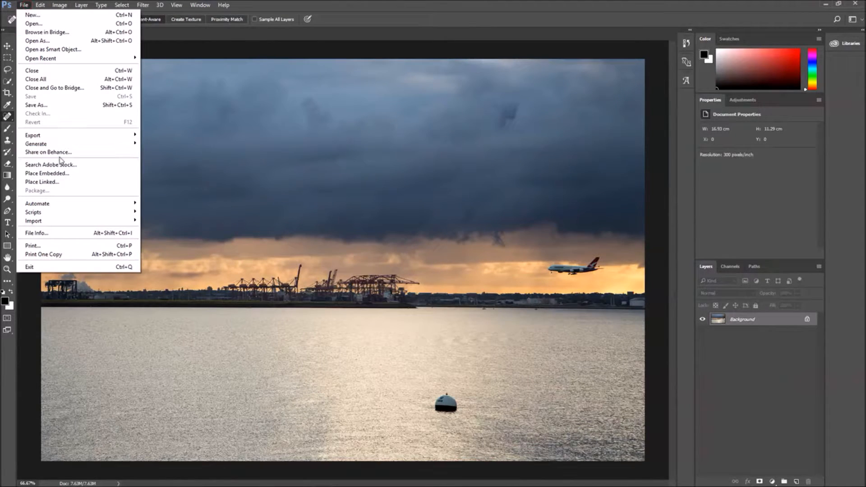
mouse_move(58, 146)
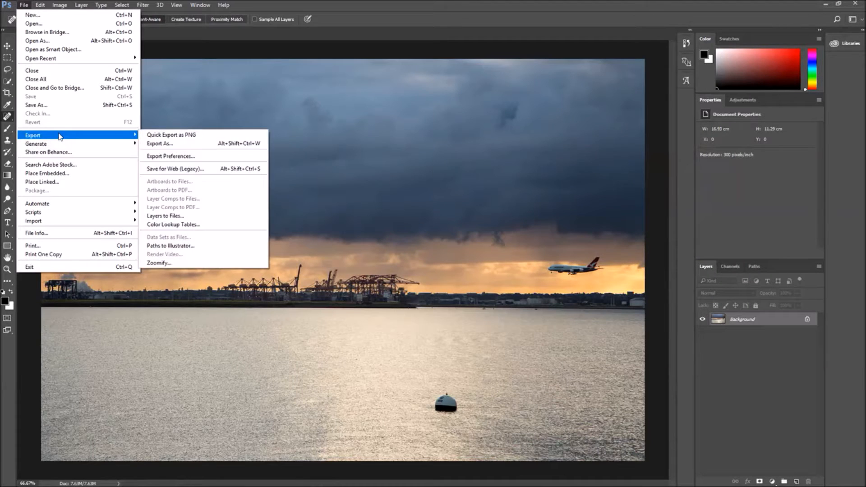
left_click(40, 5)
mouse_move(88, 284)
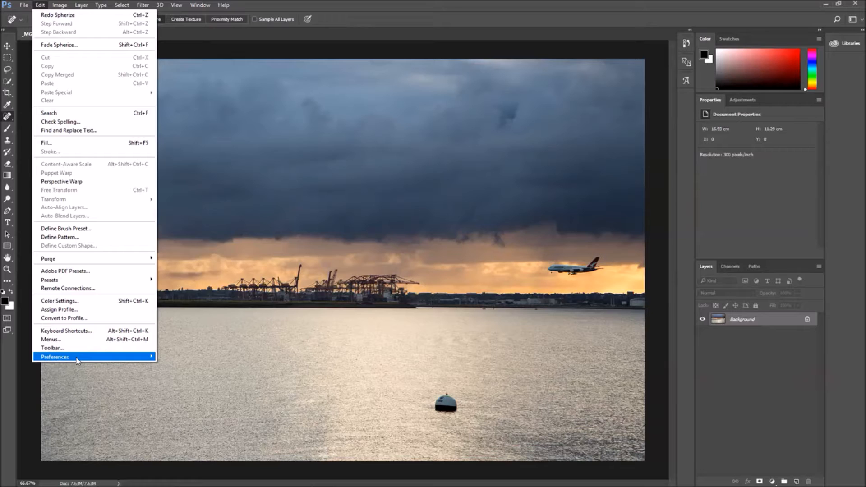
mouse_move(78, 360)
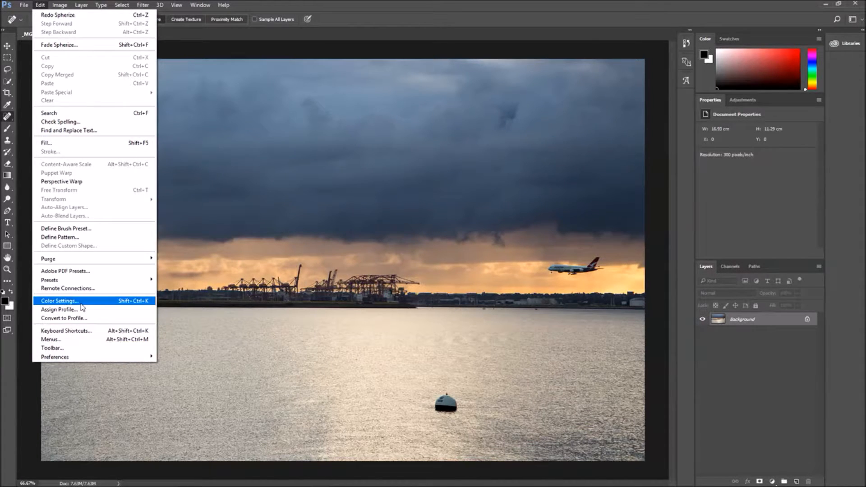
mouse_move(78, 4)
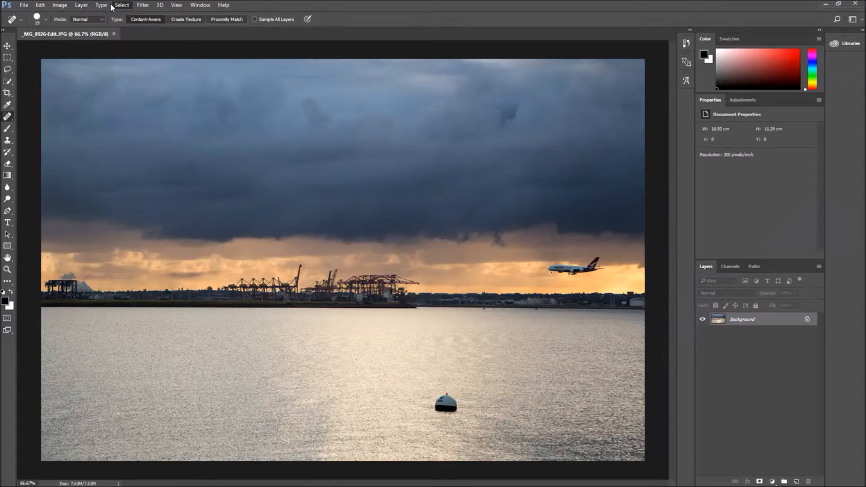
Dock the History panel above the Layers panel, and revert the photo to its Open state from before the black brush dab
left_click(122, 5)
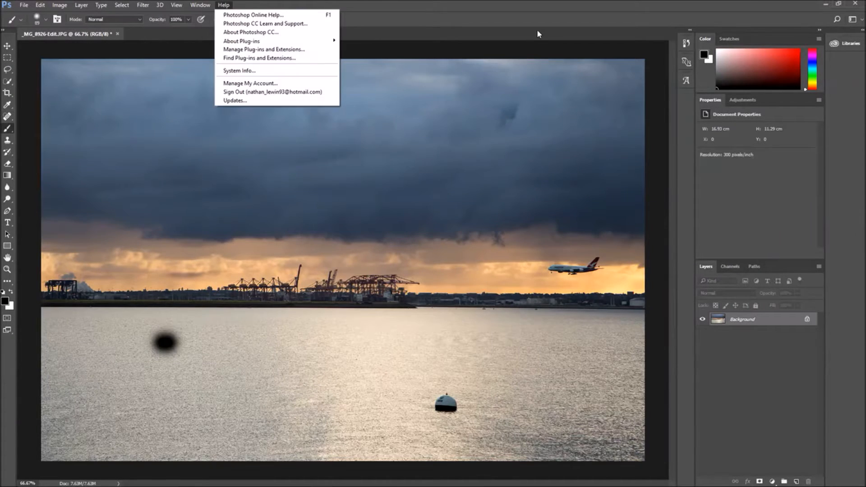
mouse_move(200, 5)
left_click(225, 170)
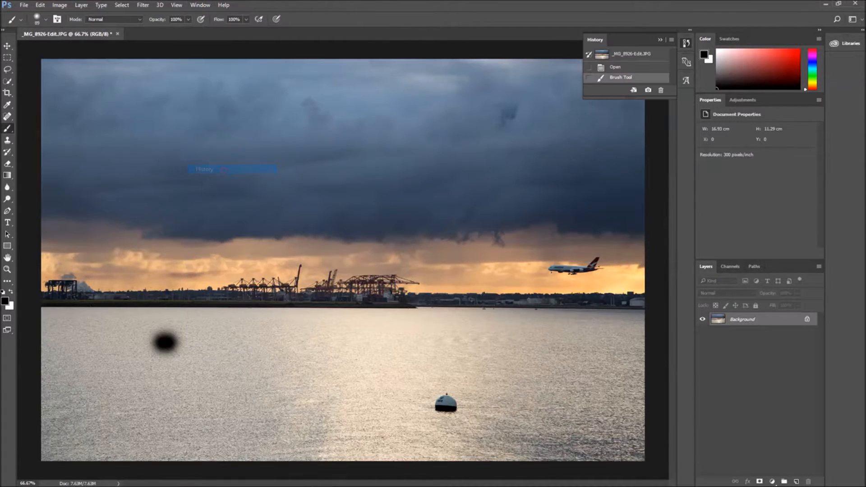
left_click_drag(640, 40, 762, 262)
left_click(743, 291)
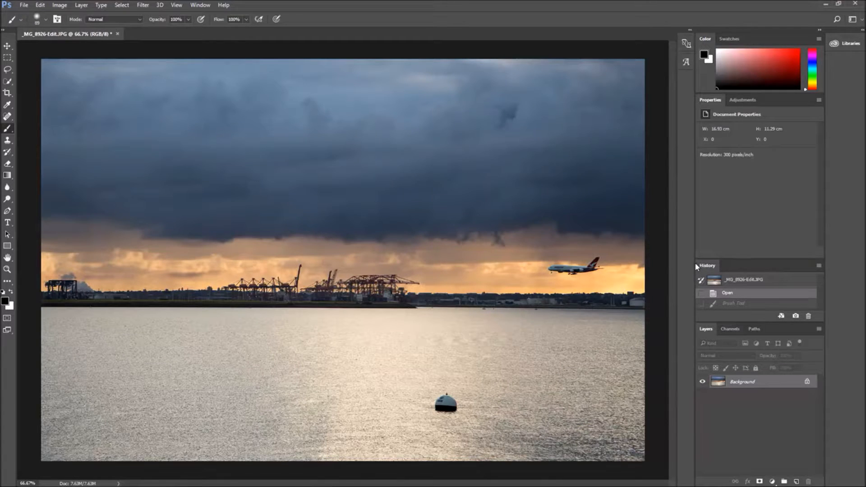
Narrow the panel column beside the canvas, switch to the Move tool and close the harbour photo without saving its changes
left_click_drag(698, 264, 719, 265)
key("v")
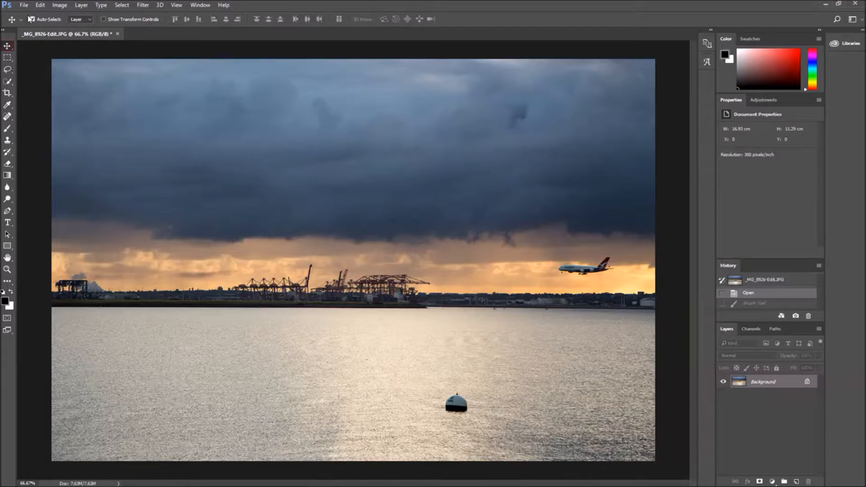
left_click(117, 34)
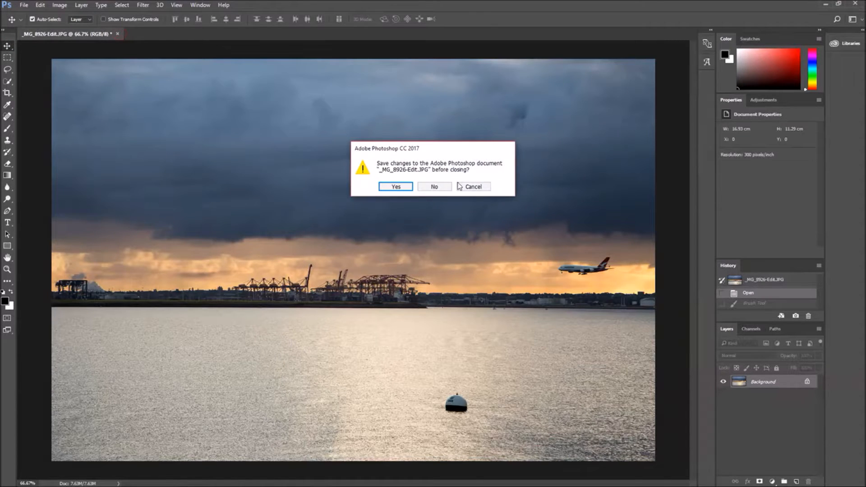
left_click(436, 187)
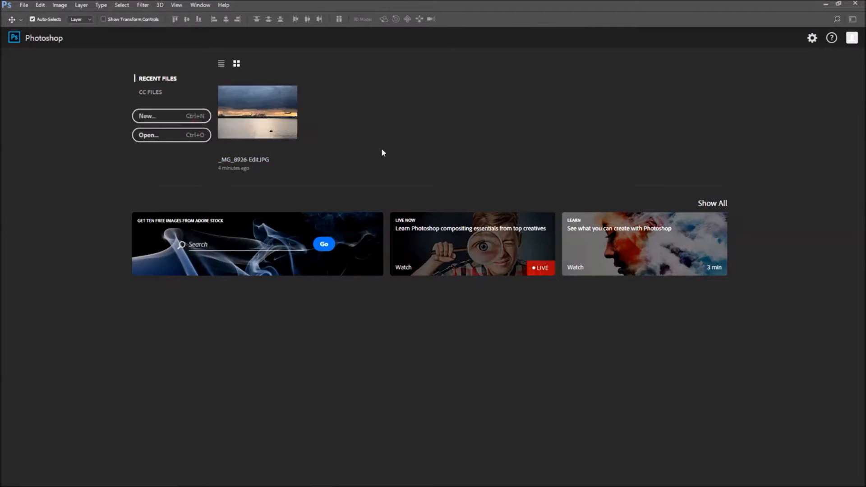
Start a new document and look through the Photo presets and templates, trying the Portrait, 5 x 7 preset
key("ctrl+n")
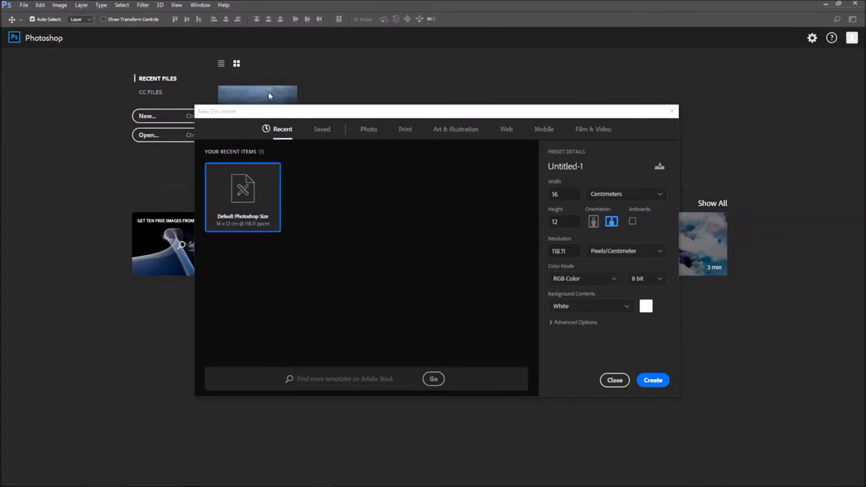
left_click(614, 380)
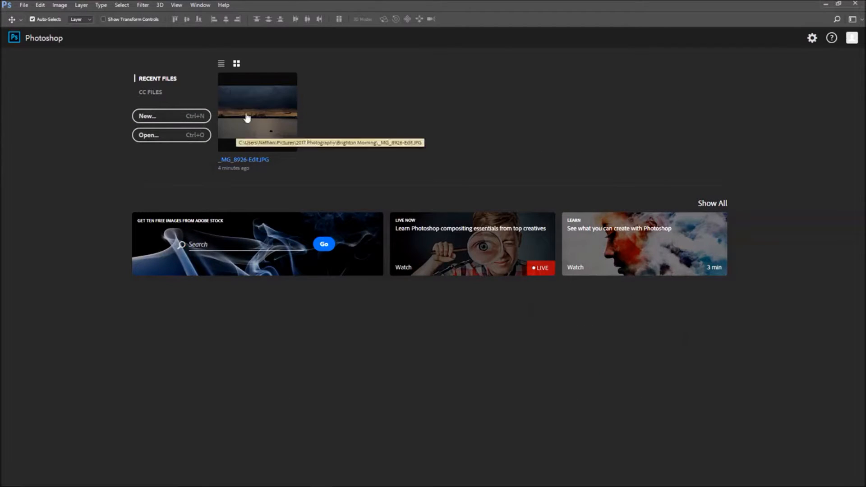
left_click(189, 125)
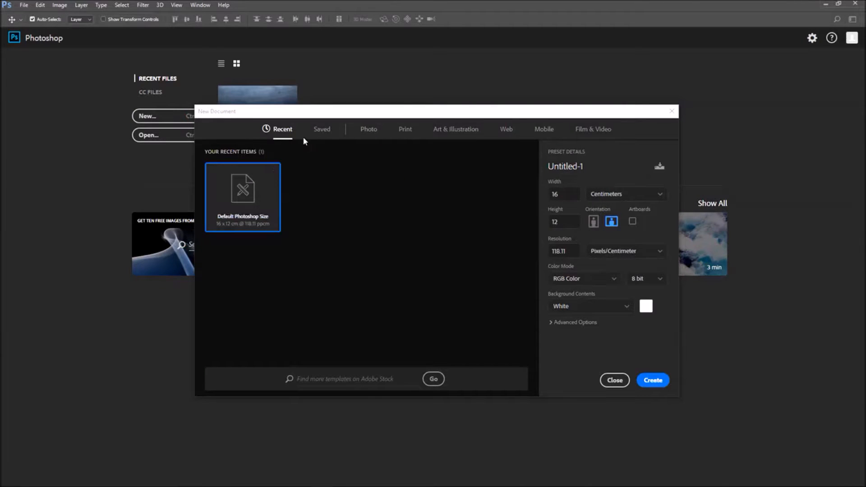
left_click(368, 131)
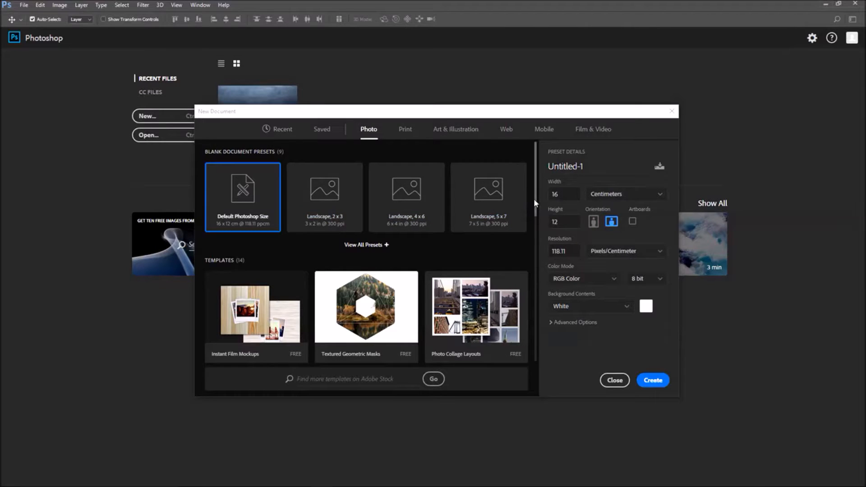
scroll(523, 203, "down", 1)
left_click(384, 217)
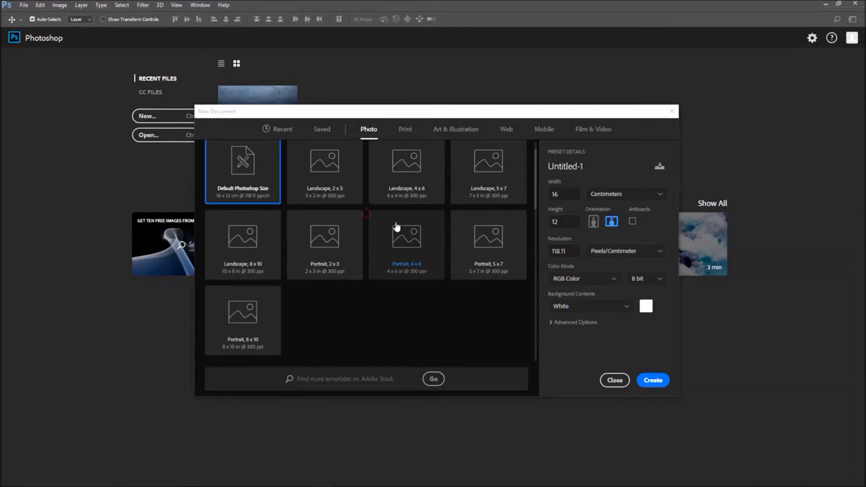
mouse_move(537, 196)
left_mouse_down()
mouse_move(531, 221)
mouse_move(533, 192)
left_mouse_up()
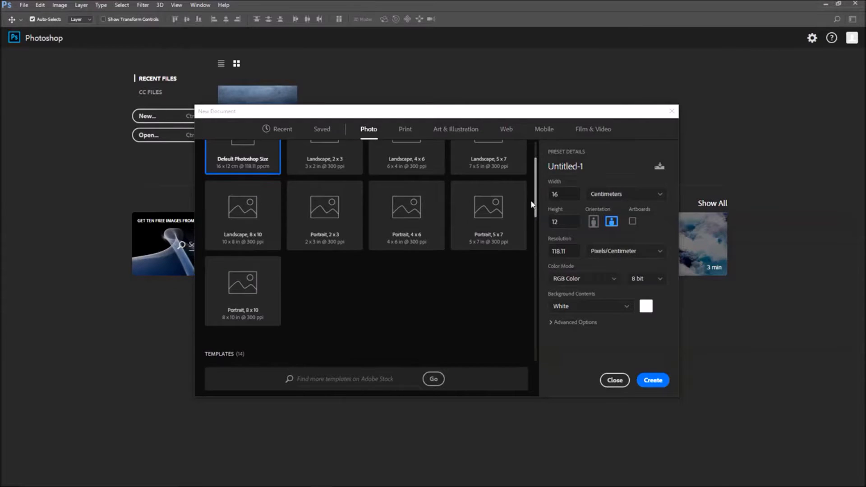
left_click(493, 255)
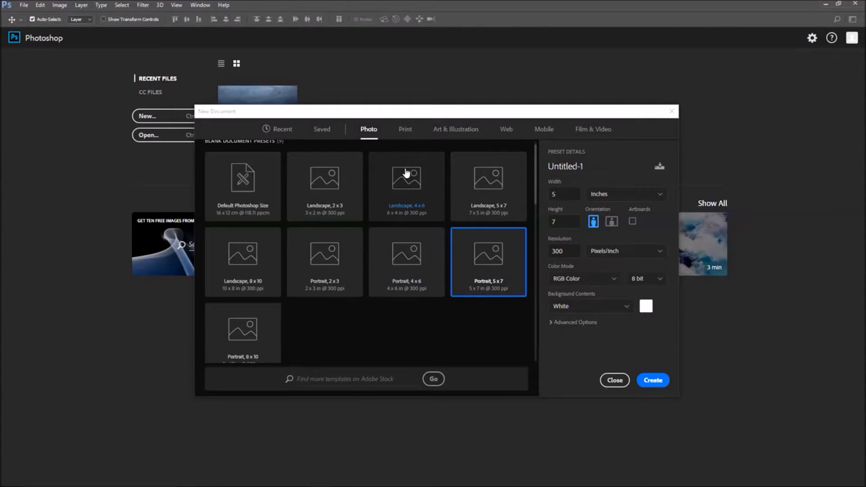
left_click_drag(535, 198, 537, 286)
scroll(408, 310, "up", 5)
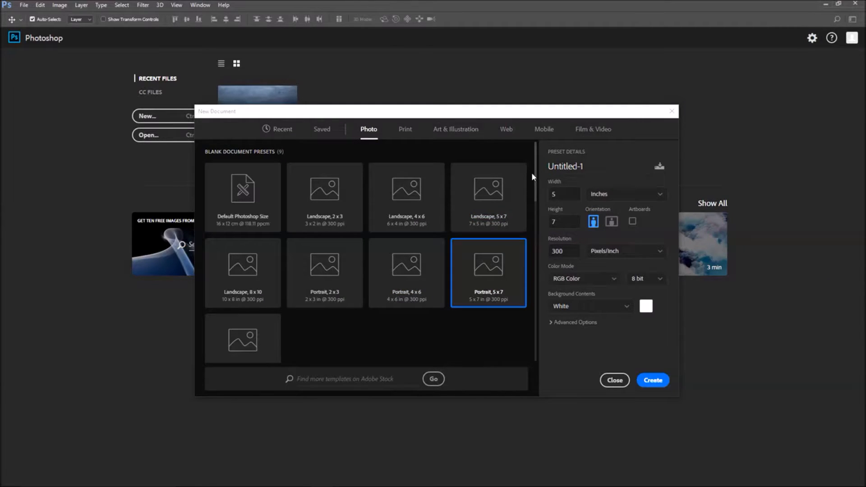
Look through the blank document presets and templates offered for Print
left_click(405, 130)
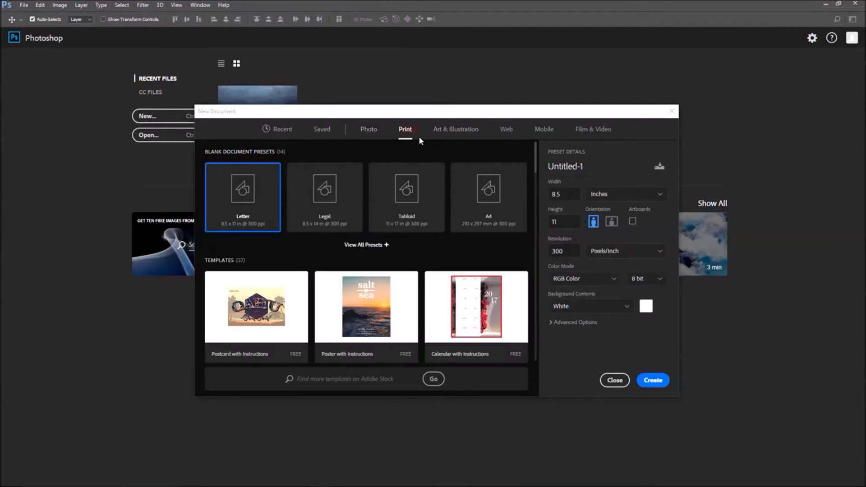
scroll(429, 257, "down", 5)
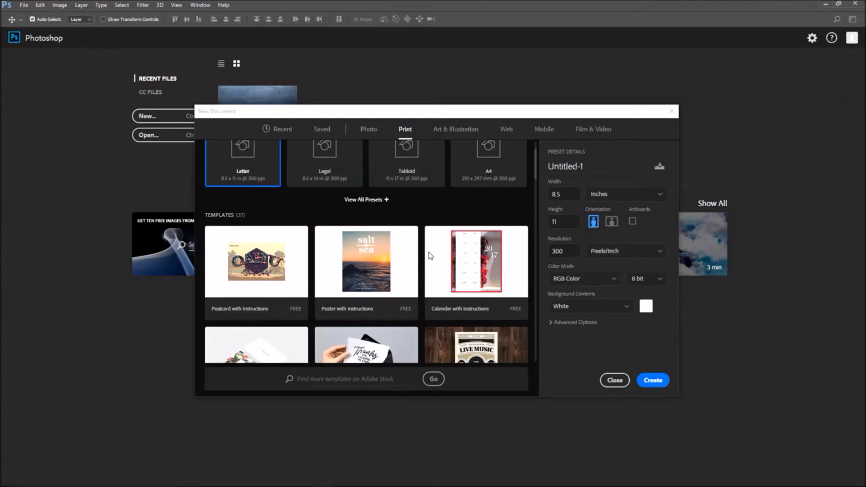
left_click_drag(535, 192, 538, 174)
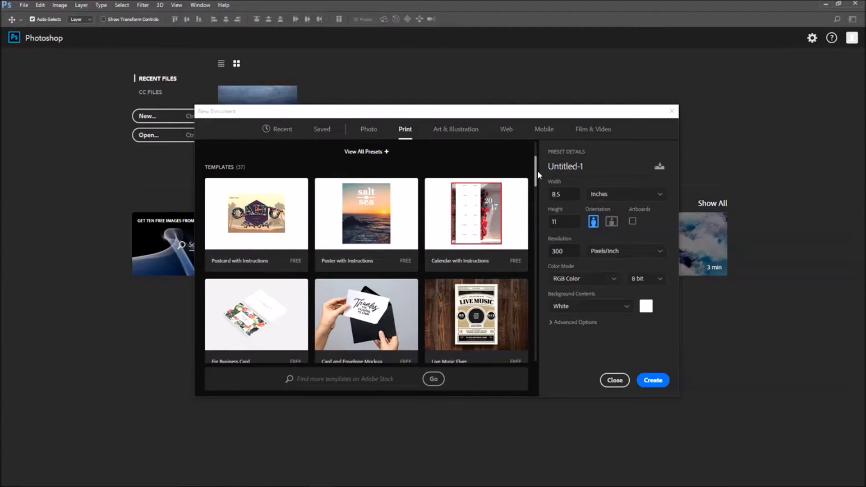
left_click_drag(537, 171, 544, 193)
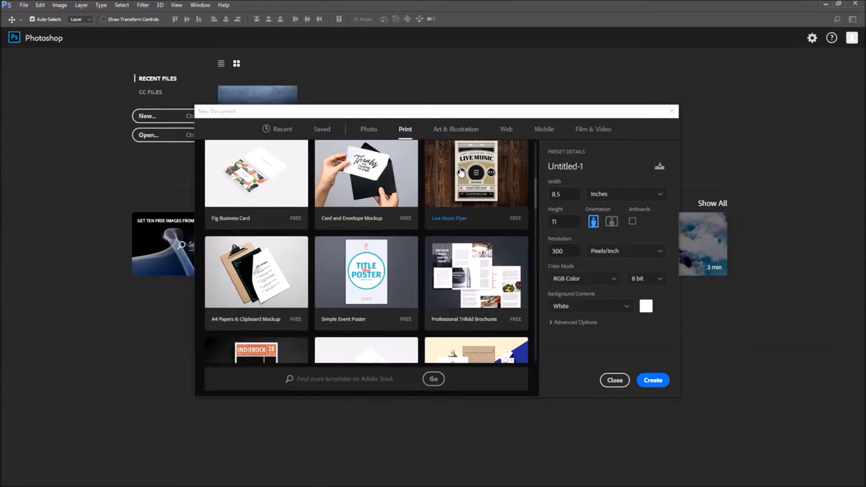
scroll(369, 287, "up", 3)
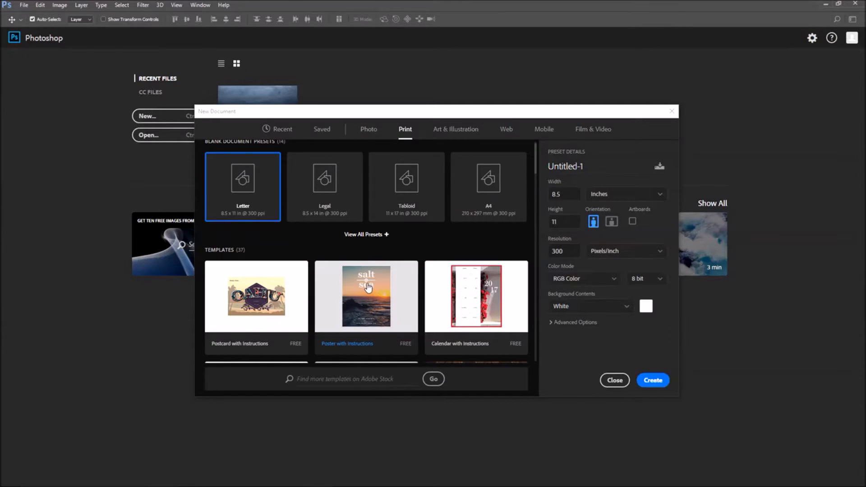
scroll(368, 287, "up", 1)
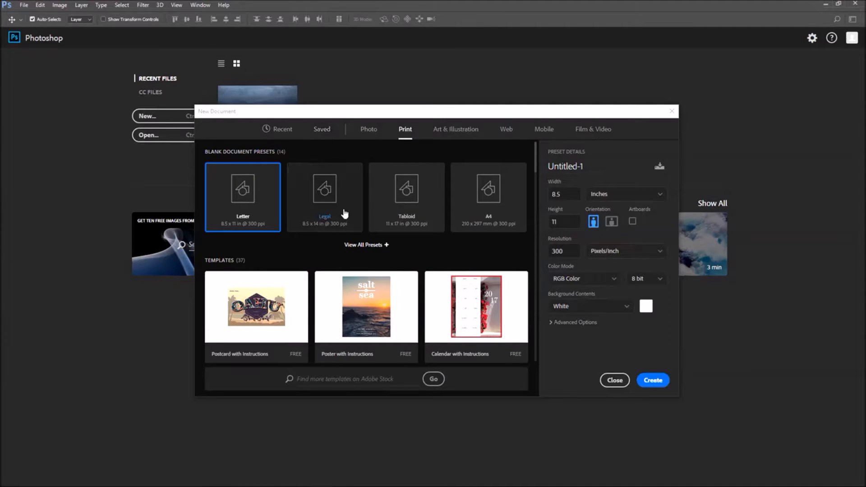
Compare the Art & Illustration and Web categories, expanding the full list of Web presets and viewing its templates
left_click(368, 129)
left_click(406, 130)
left_click(468, 131)
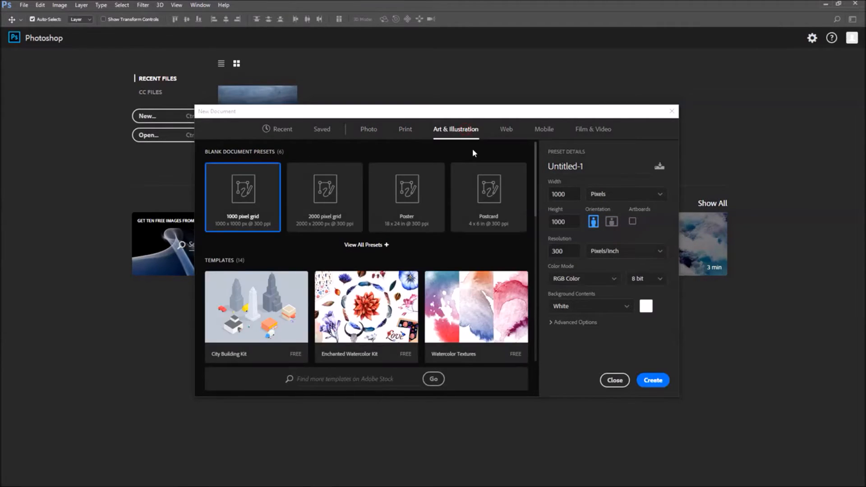
left_click(507, 130)
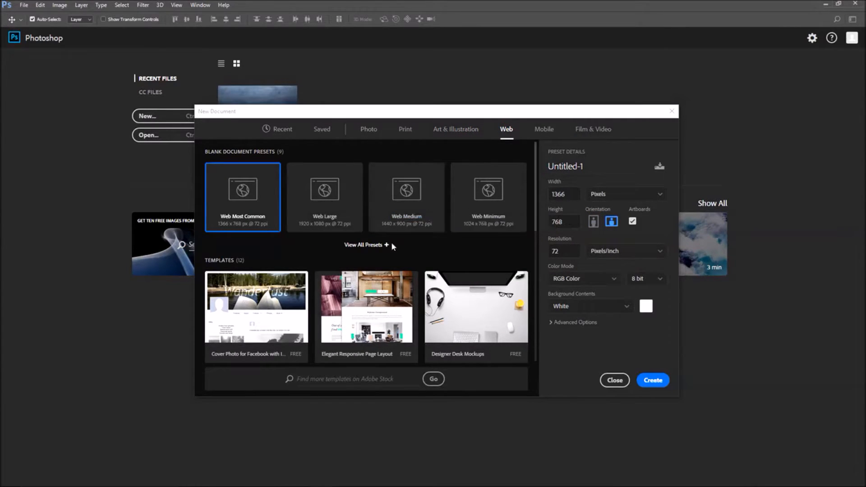
left_click(367, 245)
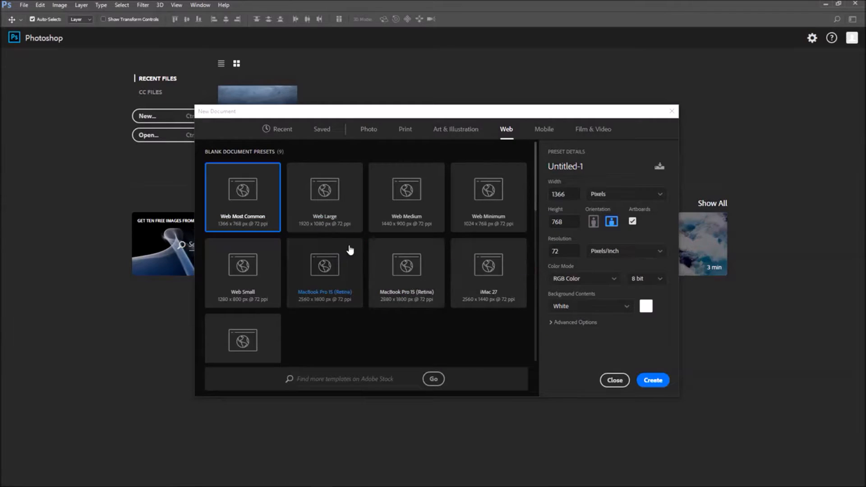
scroll(319, 235, "down", 5)
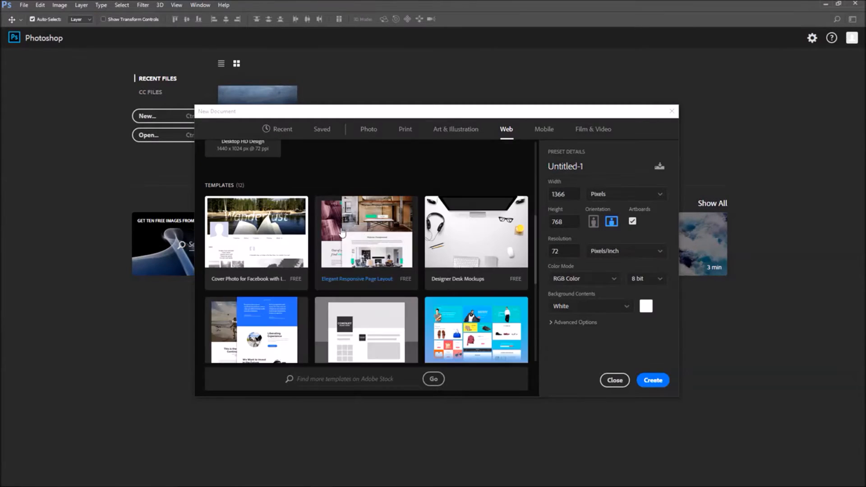
left_click_drag(534, 232, 536, 167)
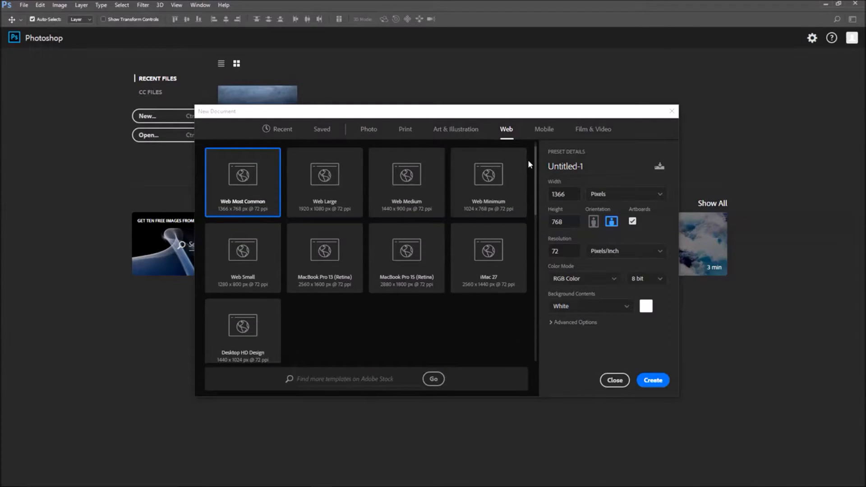
Look at the Mobile presets and templates, and close the new document dialog without creating a file
left_click(540, 130)
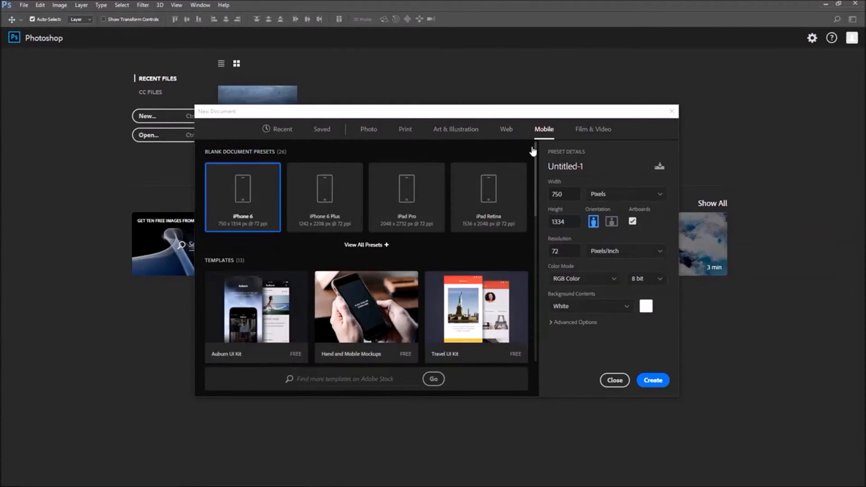
scroll(442, 224, "down", 3)
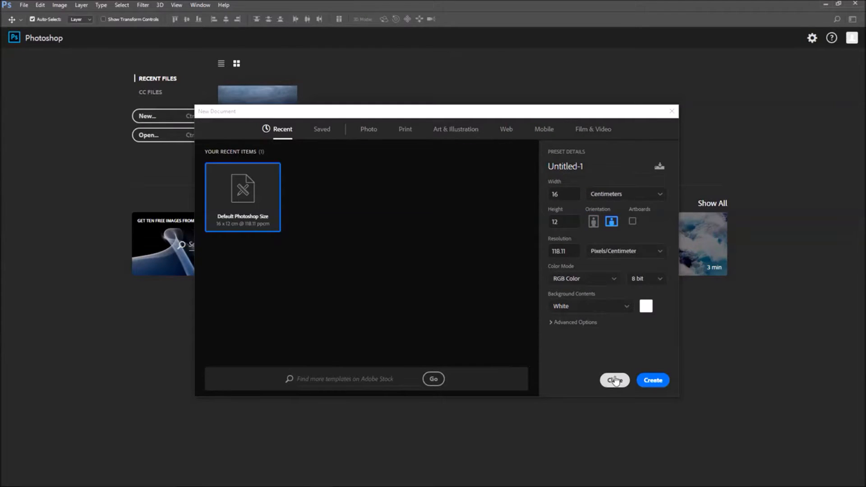
left_click(615, 380)
Create a new document from the Art & Illustration Postcard preset, 4 x 6 in at 300 ppi with a white background
key("ctrl+n")
left_click(405, 128)
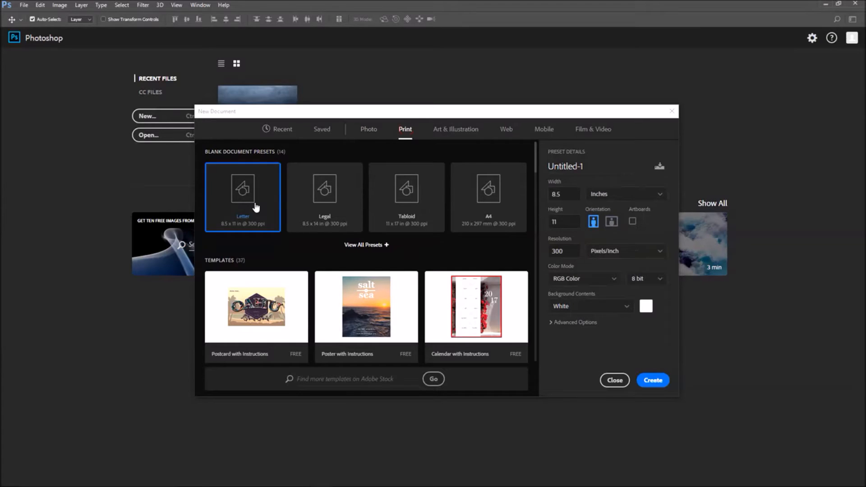
left_click(456, 129)
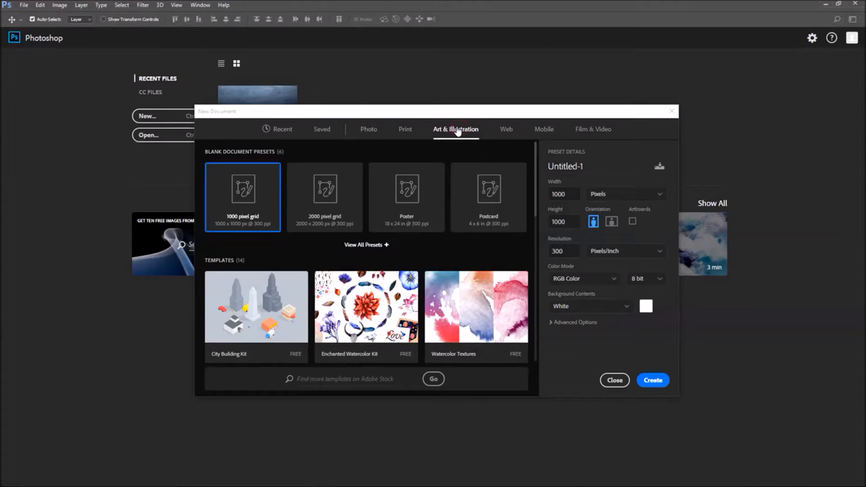
left_click(492, 199)
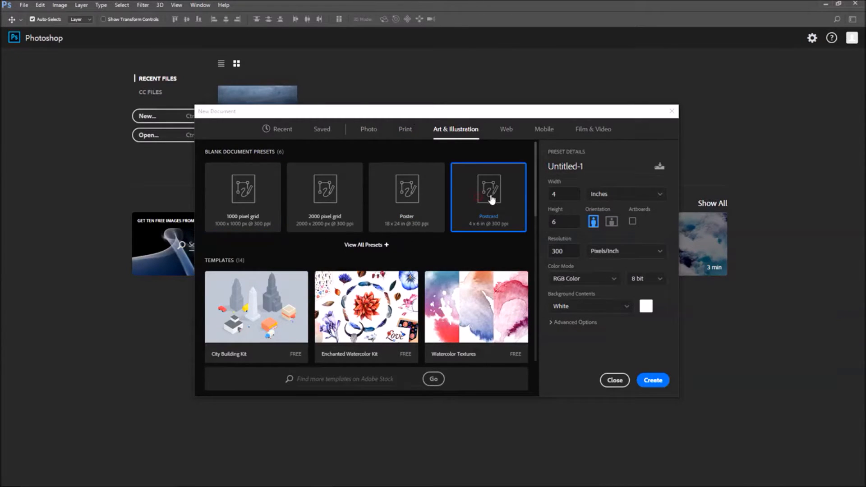
left_click(649, 382)
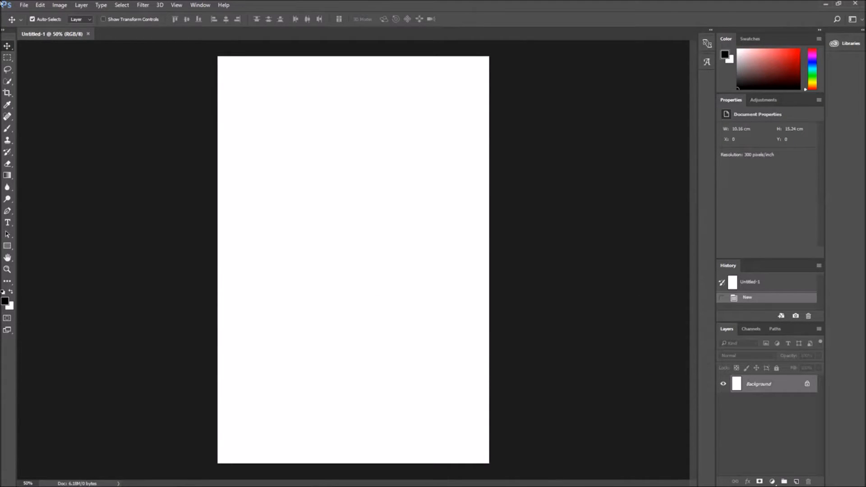
left_click(40, 5)
left_click(482, 157)
left_click(122, 5)
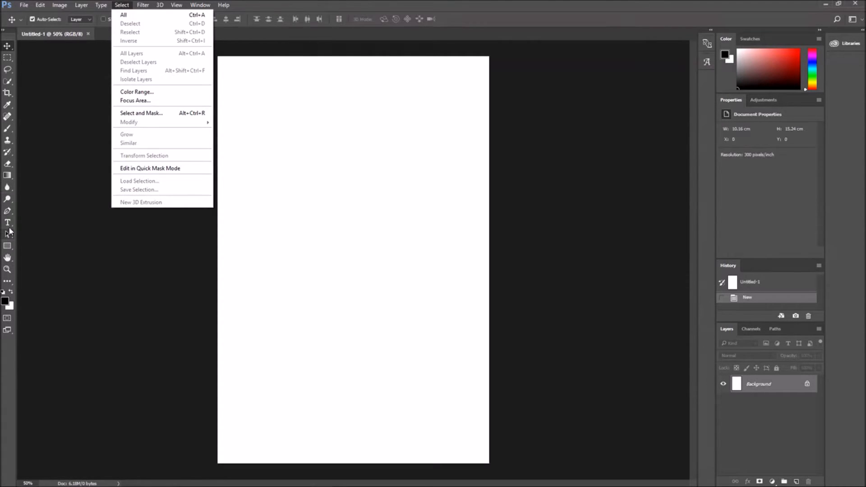
Draw a wide text box across the upper third of the postcard and enter the text "Natgrapher Poster"
left_click(7, 222)
left_click_drag(227, 67, 489, 212)
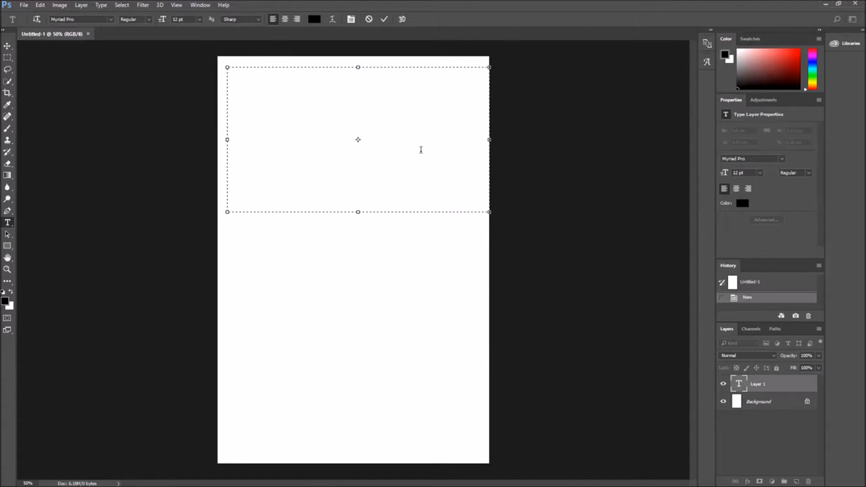
type("Natgrapher Poster")
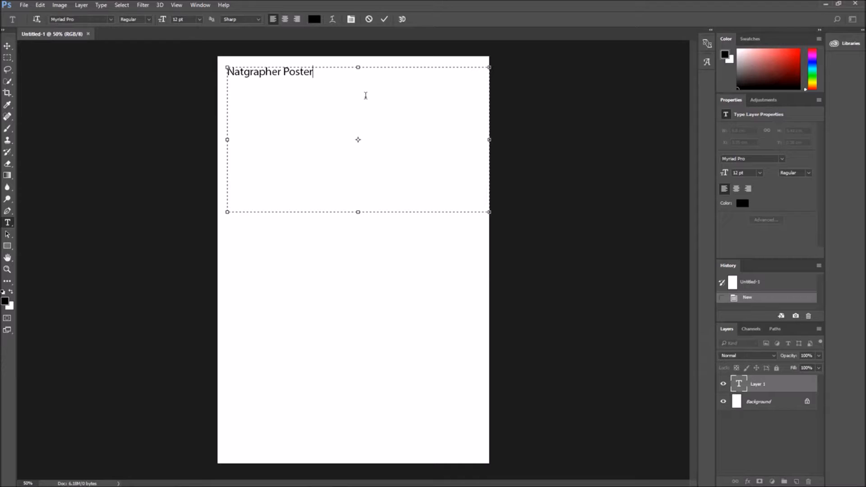
Select the "Natgrapher Poster" text and try the Minion Pro and Century Gothic fonts on it
left_click_drag(355, 79, 216, 67)
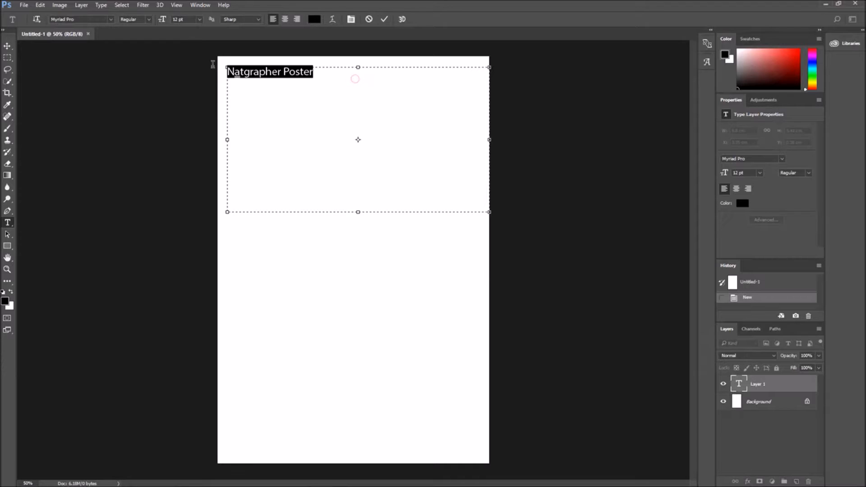
left_click(111, 20)
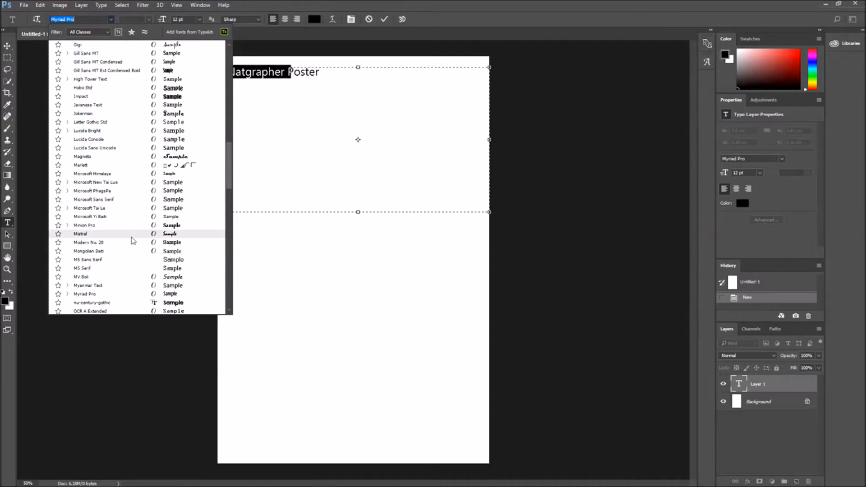
left_click(130, 226)
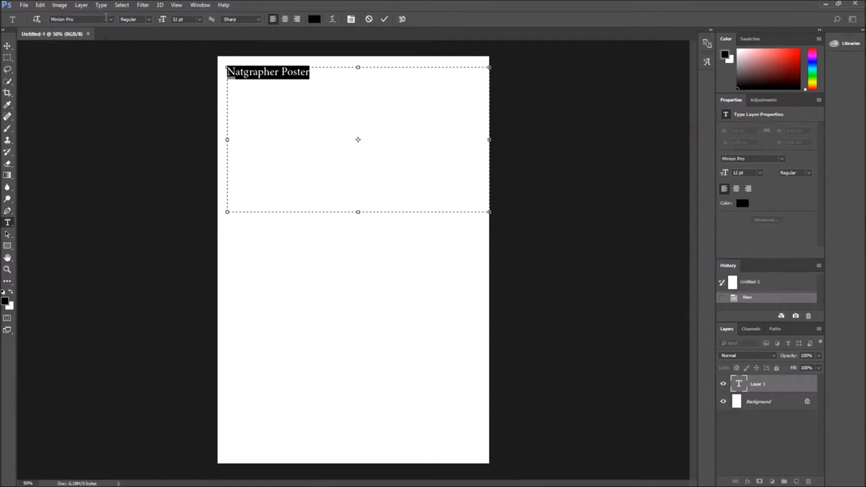
left_click(111, 19)
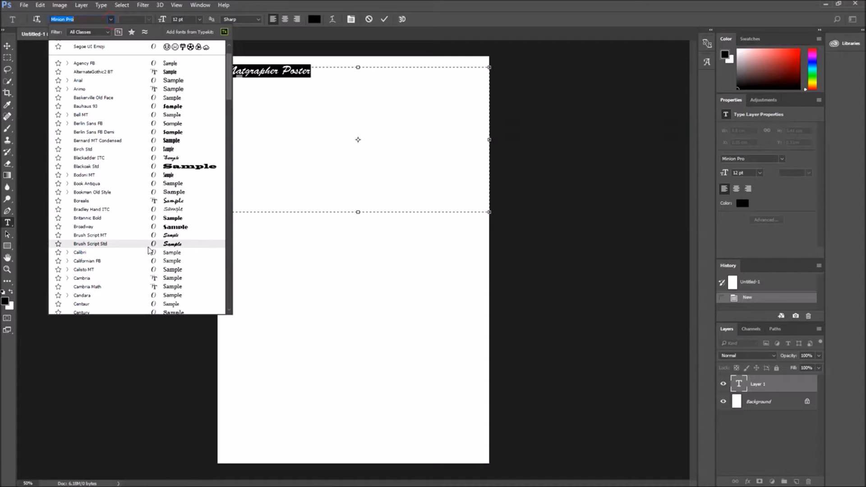
scroll(152, 256, "down", 4)
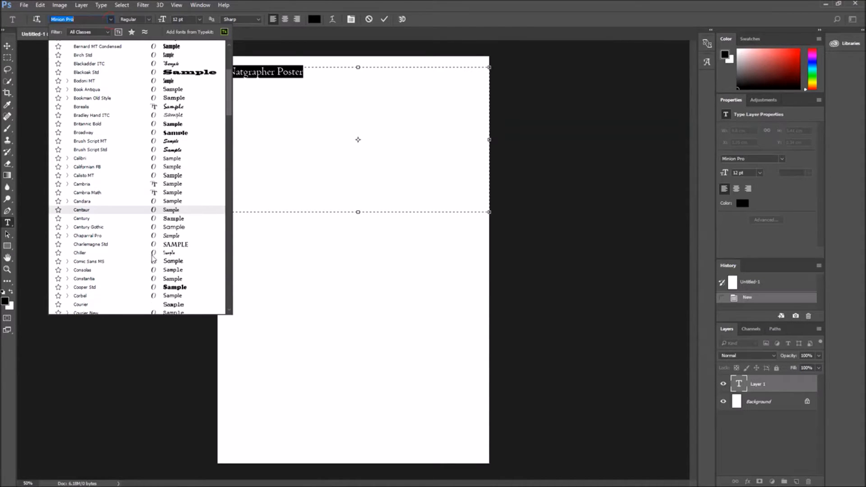
left_click(160, 226)
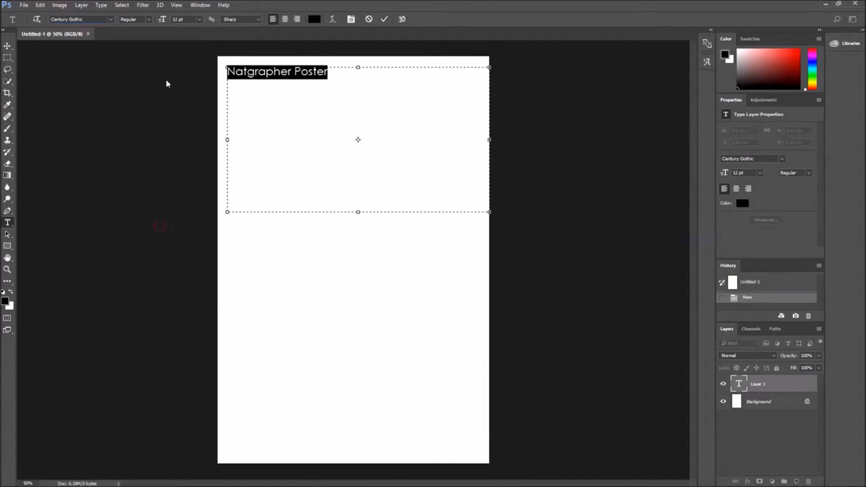
Try the Gentium Basic font on the selected title text
left_click(86, 19)
scroll(125, 93, "down", 15)
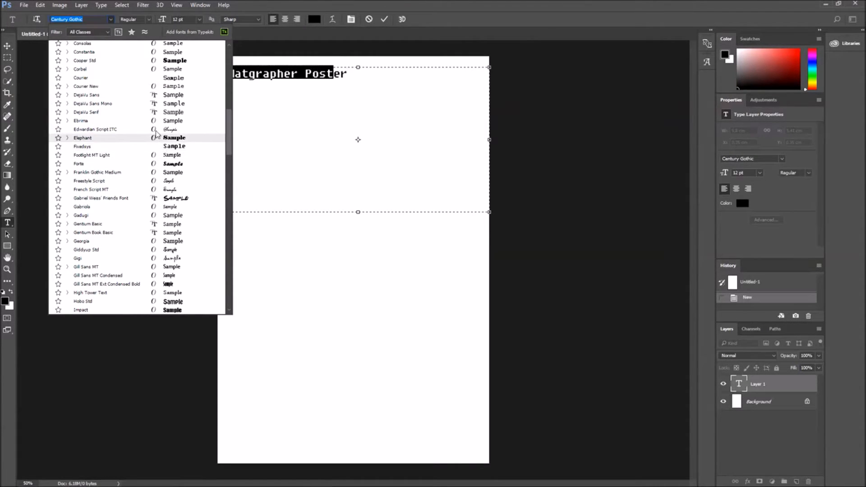
scroll(157, 137, "down", 3)
left_click(166, 153)
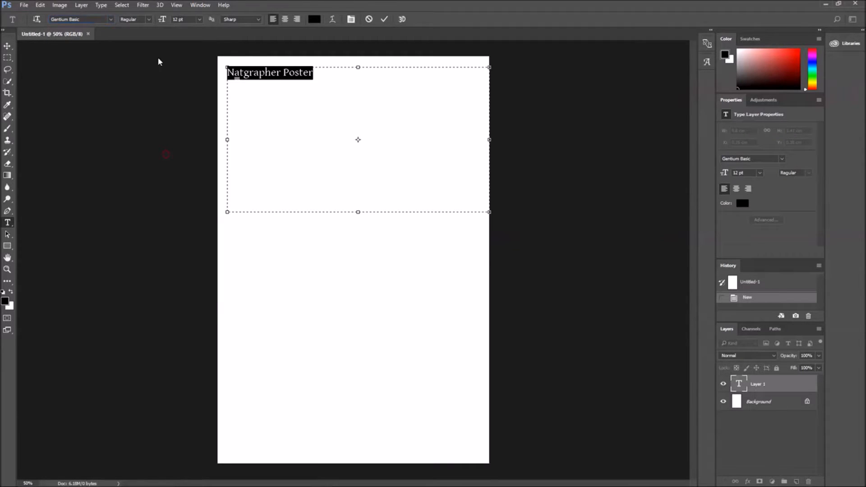
Try the Myanmar Text and EmojiOne fonts on the title text, and deselect the text
left_click(111, 20)
scroll(151, 144, "down", 5)
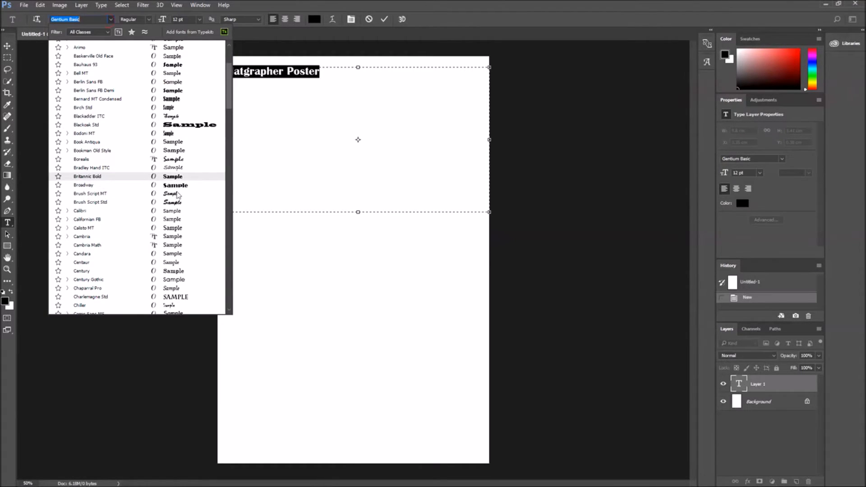
left_click_drag(233, 79, 228, 184)
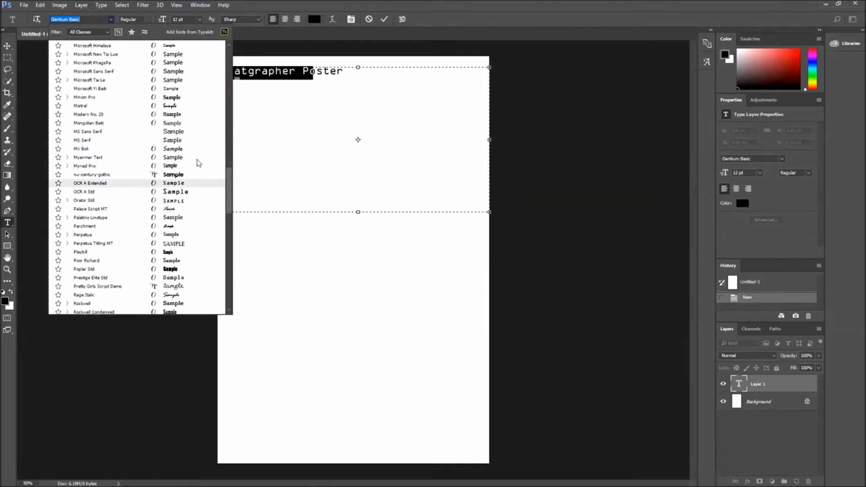
left_click(197, 163)
left_click(111, 20)
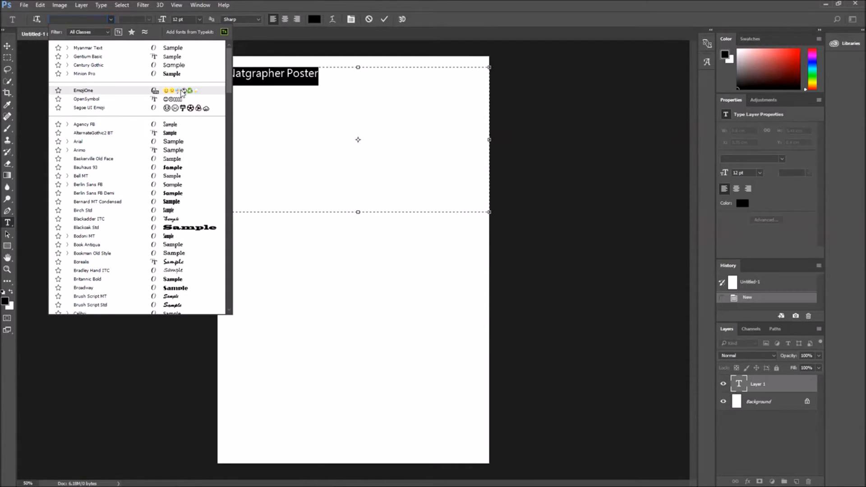
left_click(181, 90)
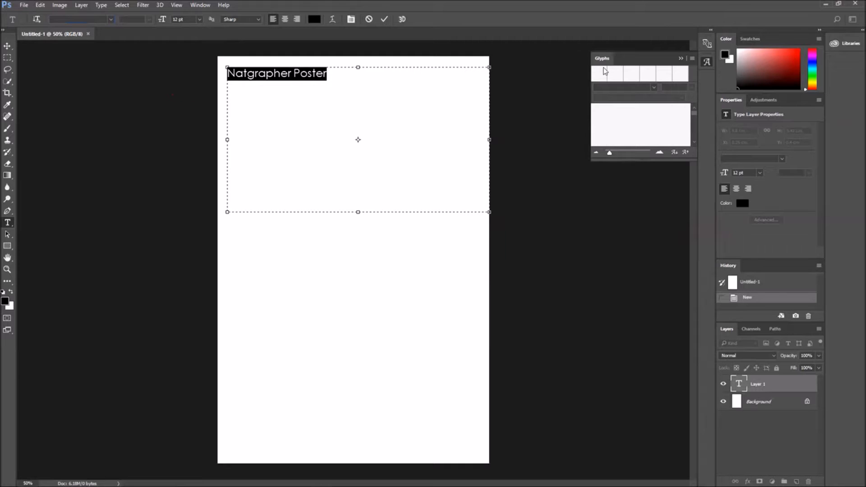
left_click(389, 84)
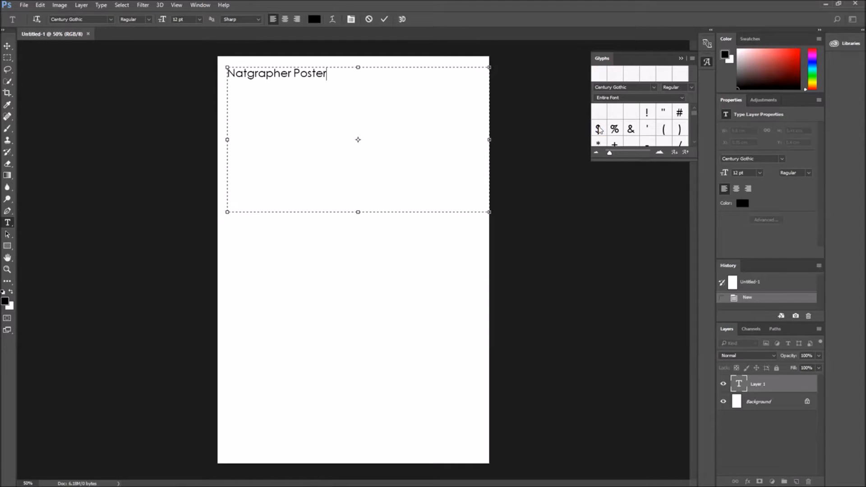
Delete the title text from its box, enlarge the glyph previews to inspect them, and shrink the previews again
left_click_drag(323, 74, 226, 74)
left_click(671, 75)
left_click_drag(617, 152, 642, 154)
left_click(661, 131)
left_click(348, 77)
key("BackSpace")
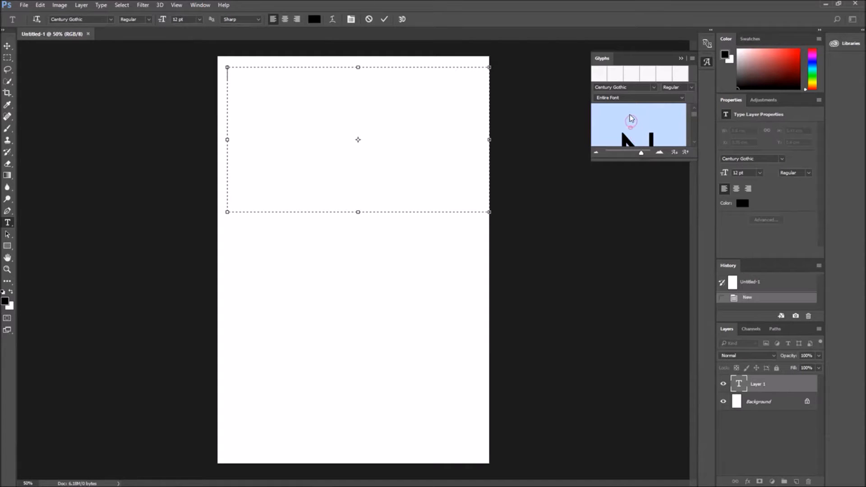
left_click_drag(641, 154, 608, 153)
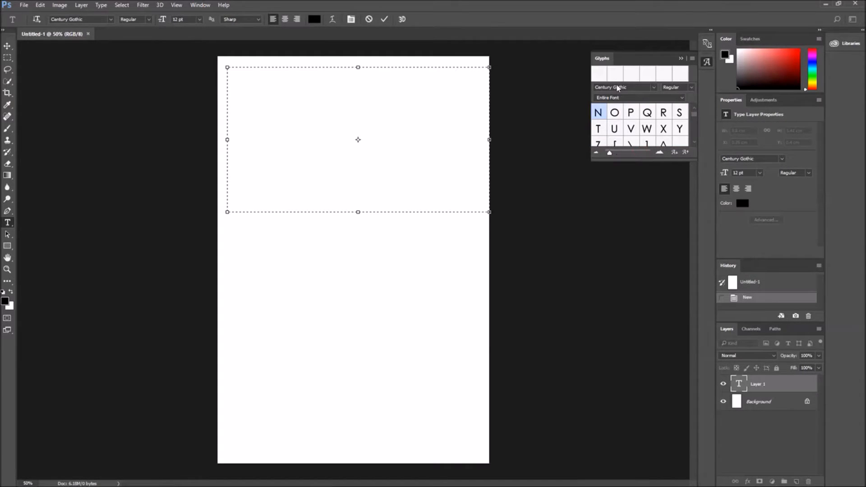
left_click(87, 6)
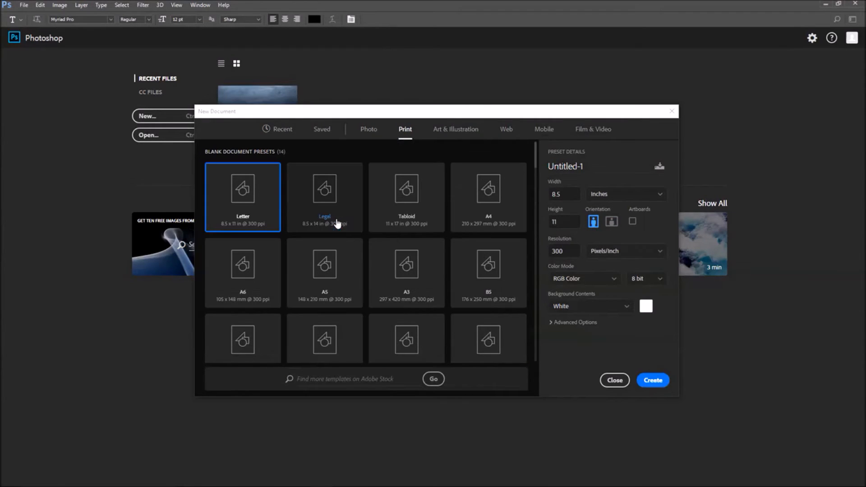
Look through the Print presets and create a document from the DL preset, 110 x 220 mm at 300 ppi with a white background
scroll(412, 273, "down", 5)
scroll(417, 273, "up", 5)
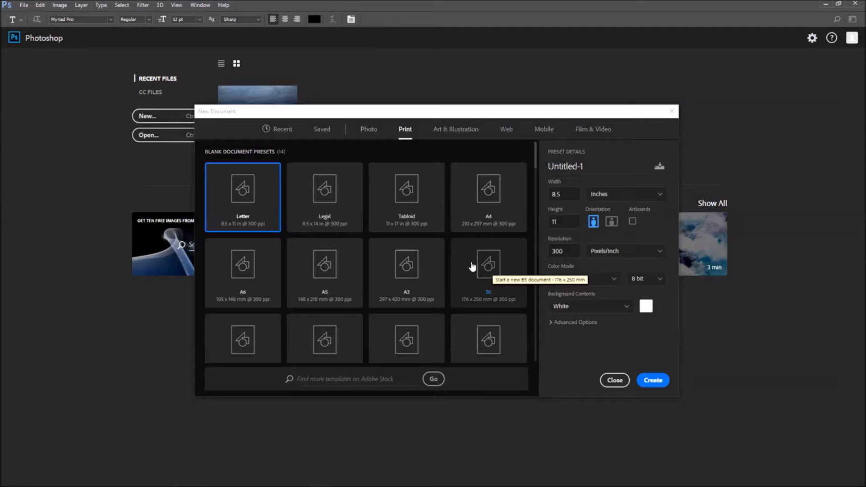
scroll(472, 266, "down", 5)
scroll(472, 266, "up", 5)
scroll(472, 266, "down", 5)
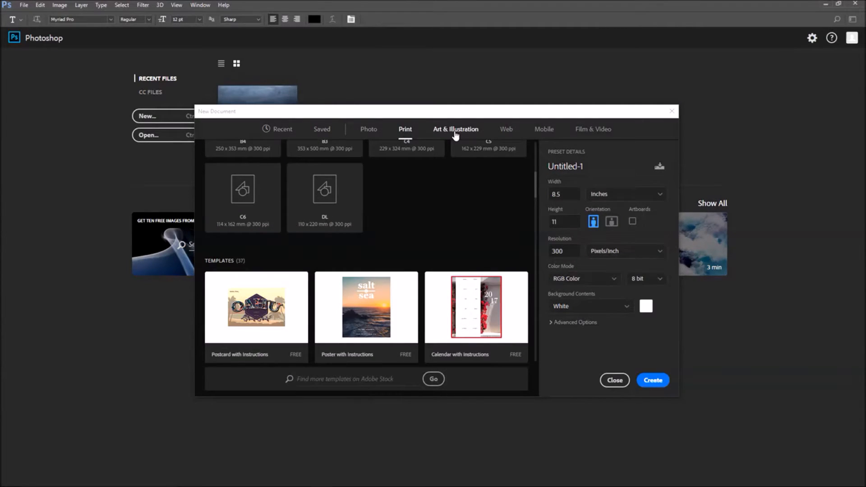
left_click(314, 194)
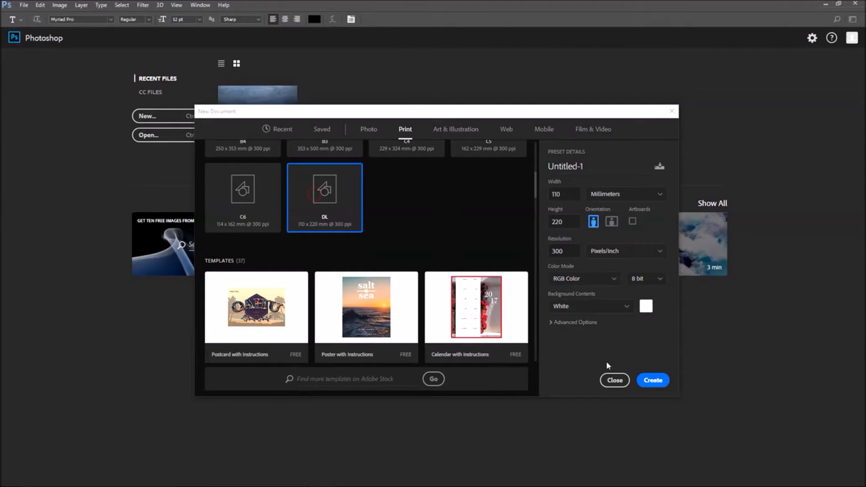
left_click(668, 381)
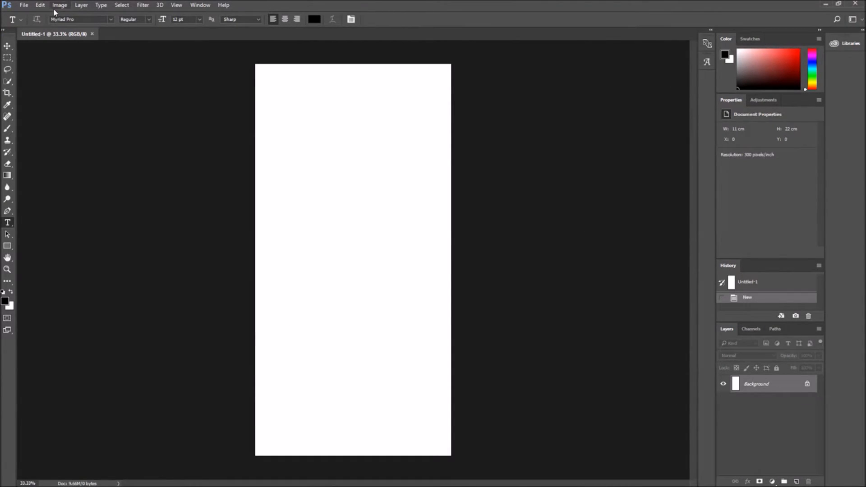
left_click(40, 6)
left_click(452, 3)
left_click(40, 5)
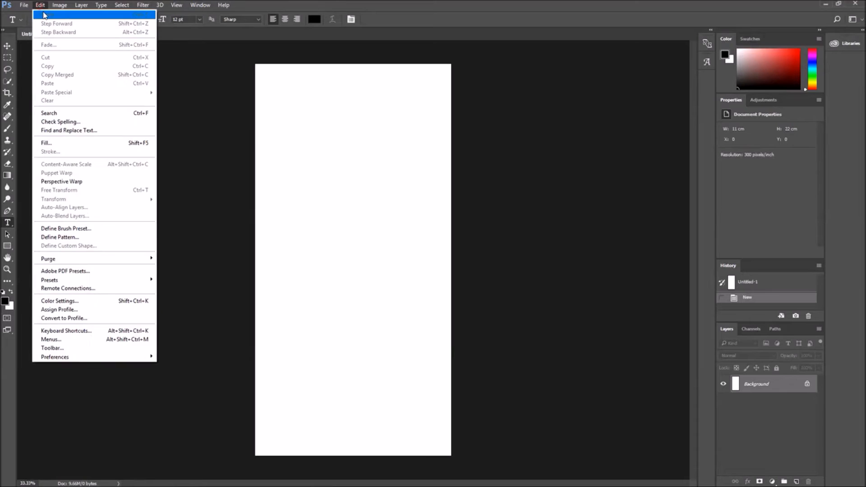
left_click(338, 5)
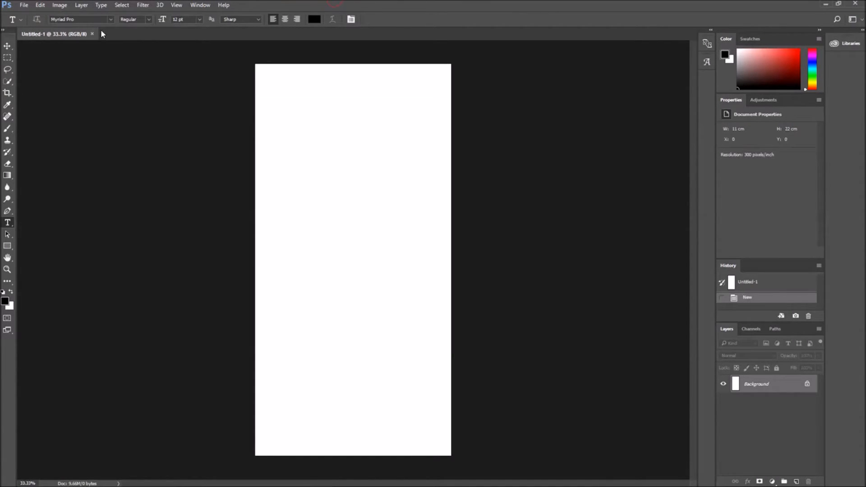
Rotate the canvas 90 degrees to landscape and close the document without saving it
left_click(68, 6)
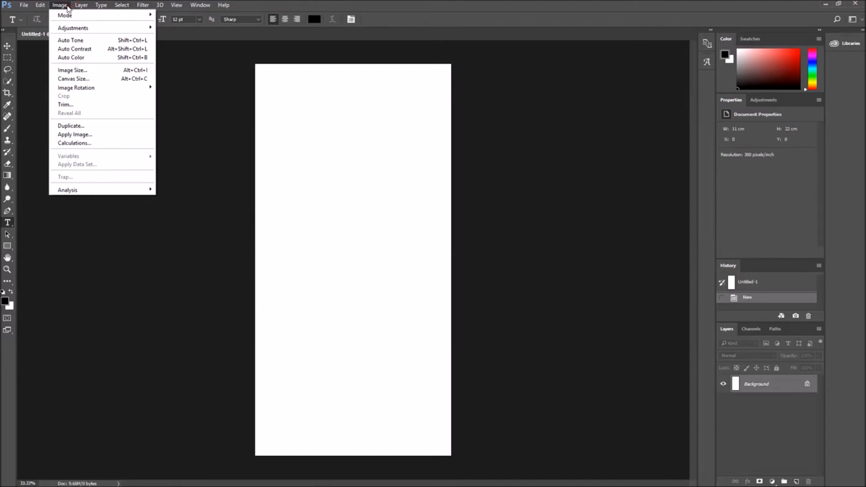
left_click(187, 96)
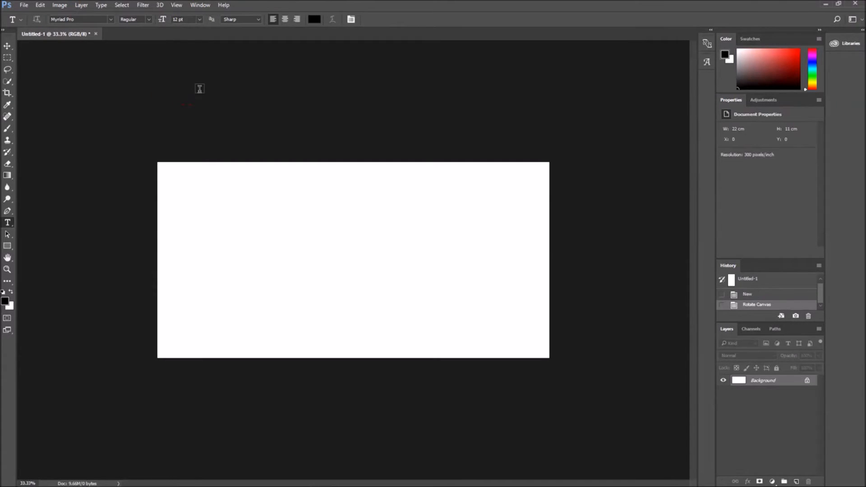
left_click(96, 34)
left_click(426, 187)
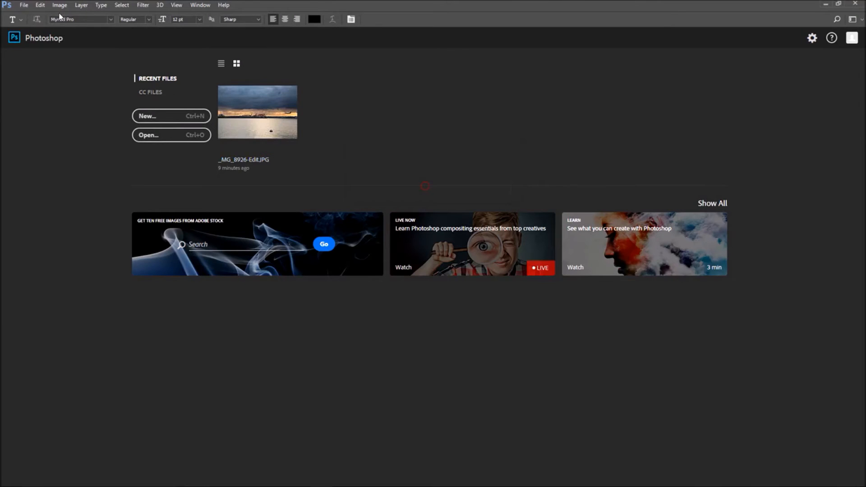
Open the new document dialog and examine the full preset lists of the Print and Art & Illustration categories
left_click(205, 117)
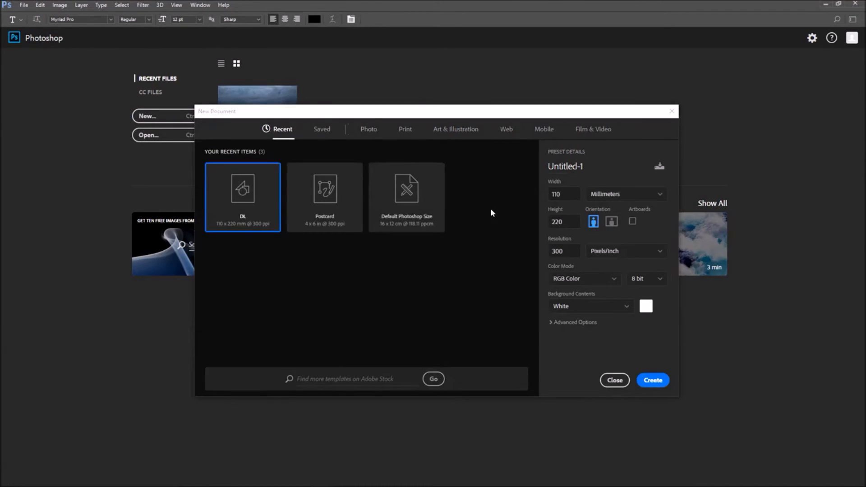
left_click(413, 128)
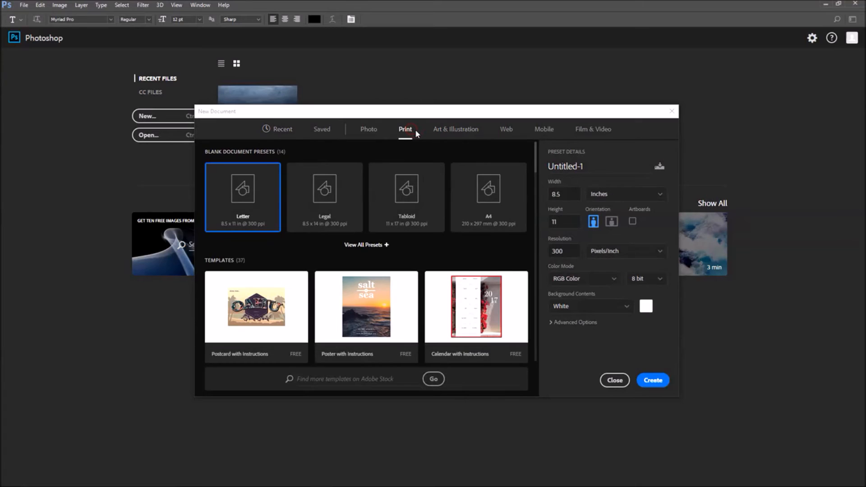
left_click(369, 246)
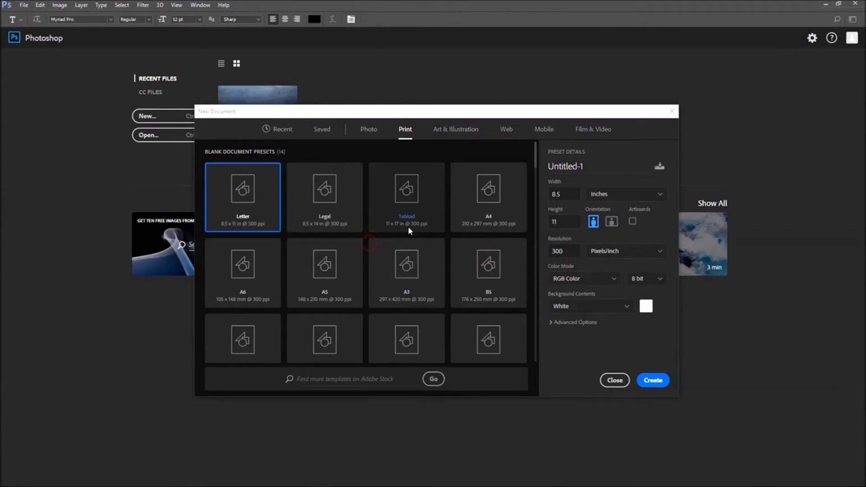
scroll(412, 189, "down", 10)
scroll(414, 190, "up", 4)
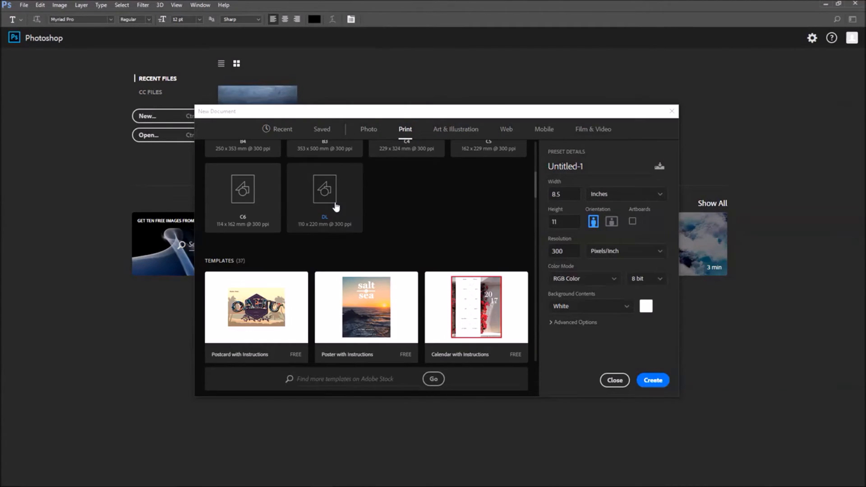
left_click(473, 136)
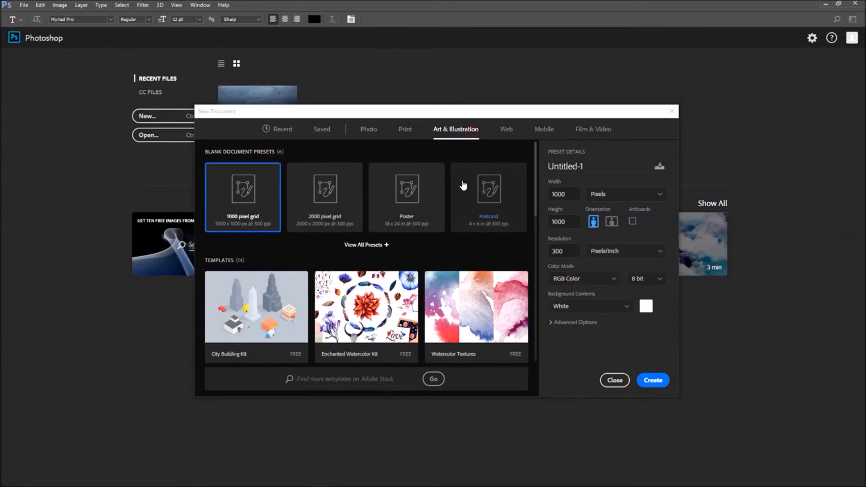
left_click(364, 248)
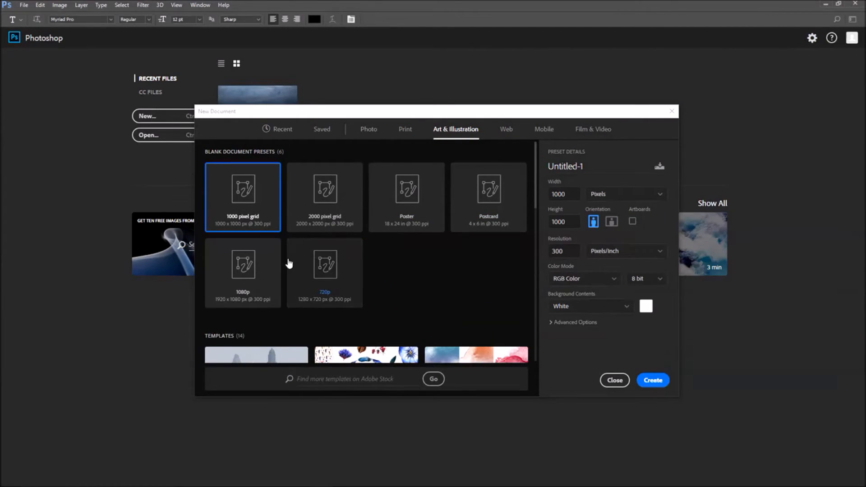
Expand the full list of Web presets and look through the Web templates
left_click(507, 132)
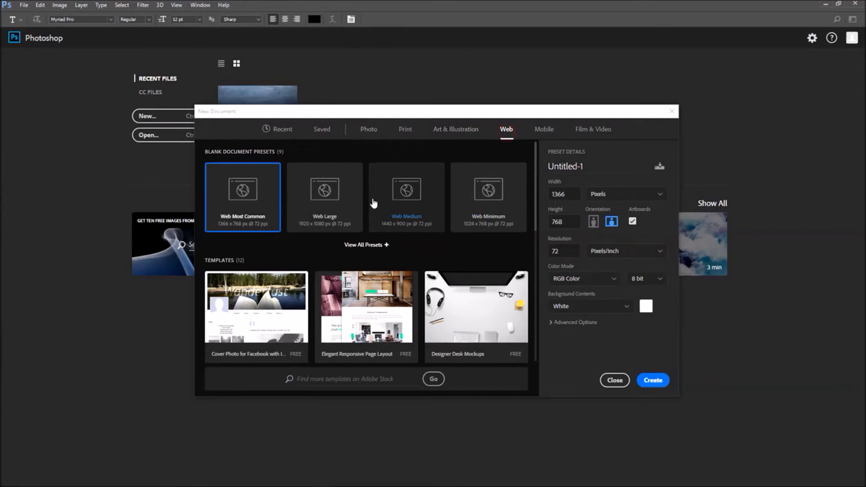
left_click(364, 246)
scroll(435, 264, "down", 4)
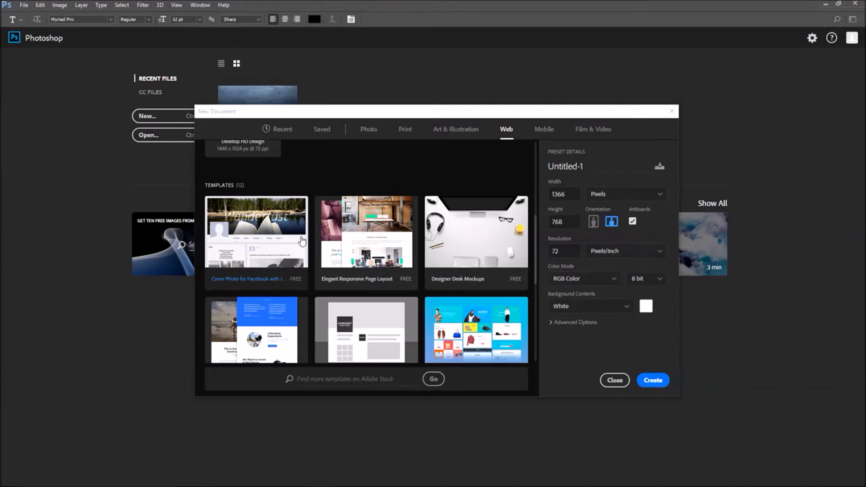
scroll(306, 242, "down", 5)
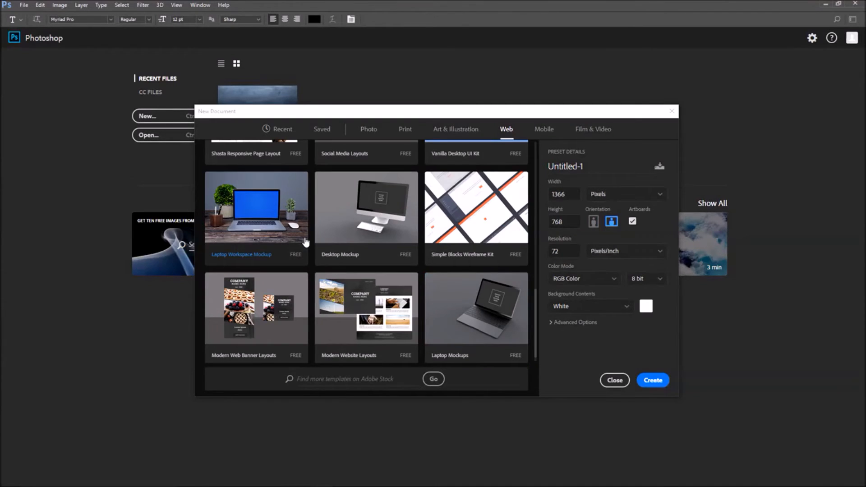
scroll(306, 242, "up", 5)
scroll(514, 253, "up", 5)
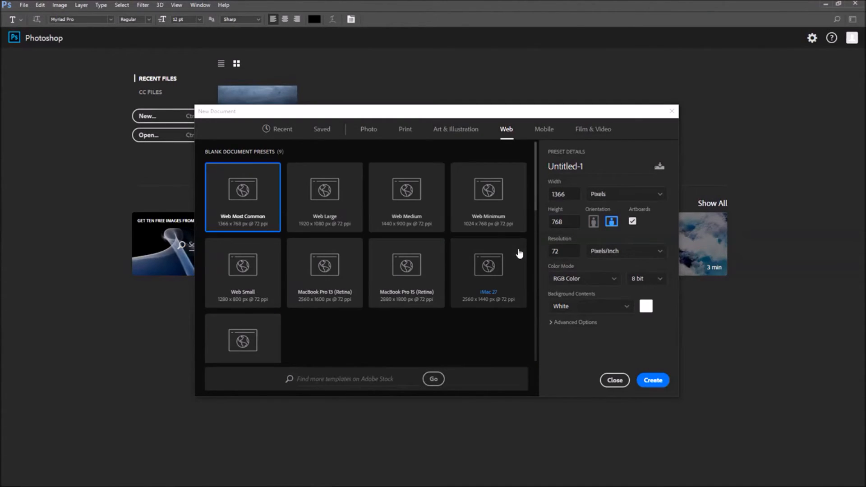
Look through the remaining Web templates and the Mobile presets and templates
scroll(499, 246, "down", 10)
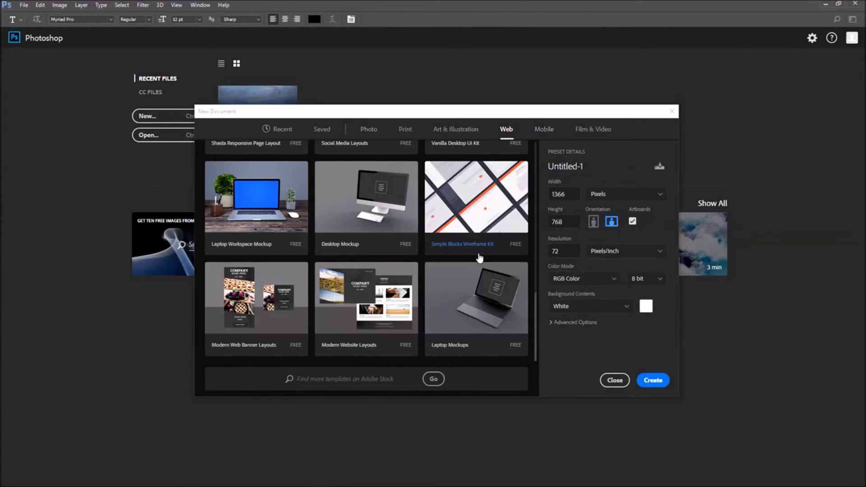
scroll(479, 255, "up", 10)
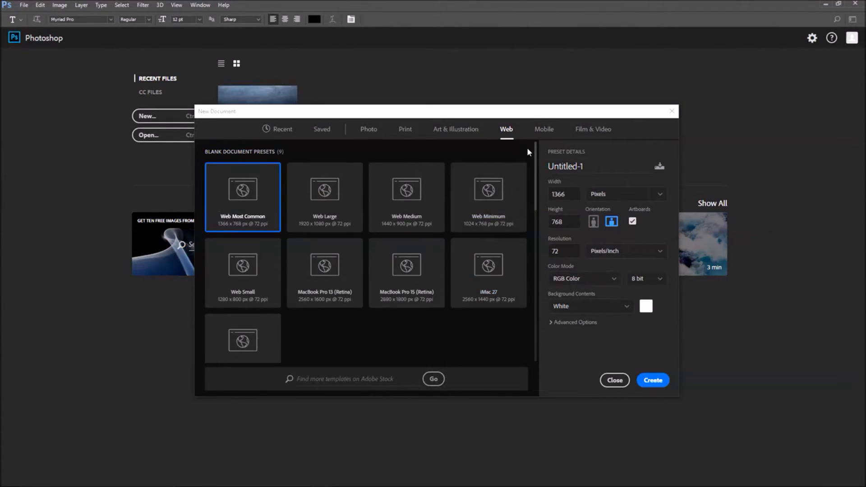
left_click(546, 129)
scroll(436, 250, "down", 3)
scroll(475, 232, "up", 3)
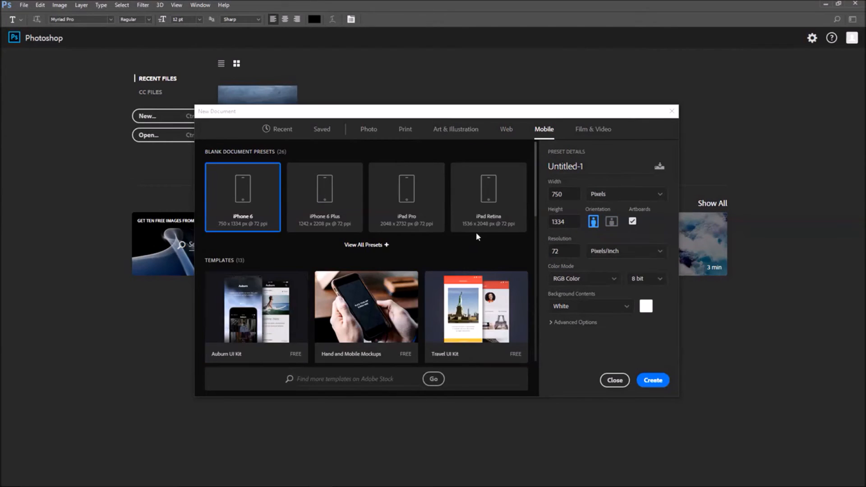
Look through the Film & Video presets and templates
left_click(594, 129)
scroll(441, 280, "down", 5)
scroll(440, 277, "up", 5)
scroll(441, 277, "down", 5)
scroll(444, 276, "up", 5)
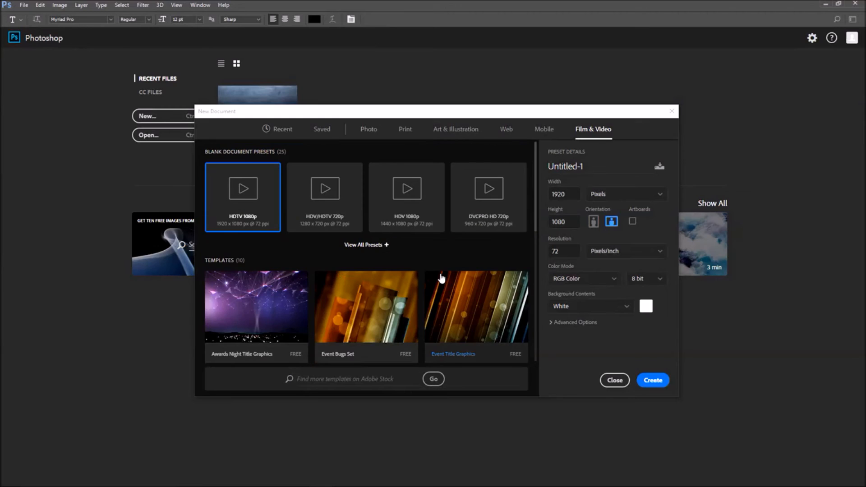
scroll(469, 239, "down", 5)
scroll(469, 238, "up", 5)
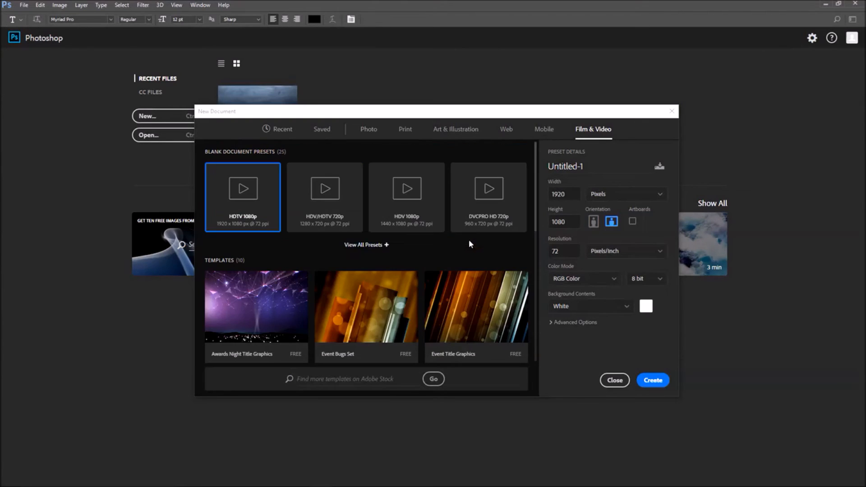
scroll(388, 231, "down", 5)
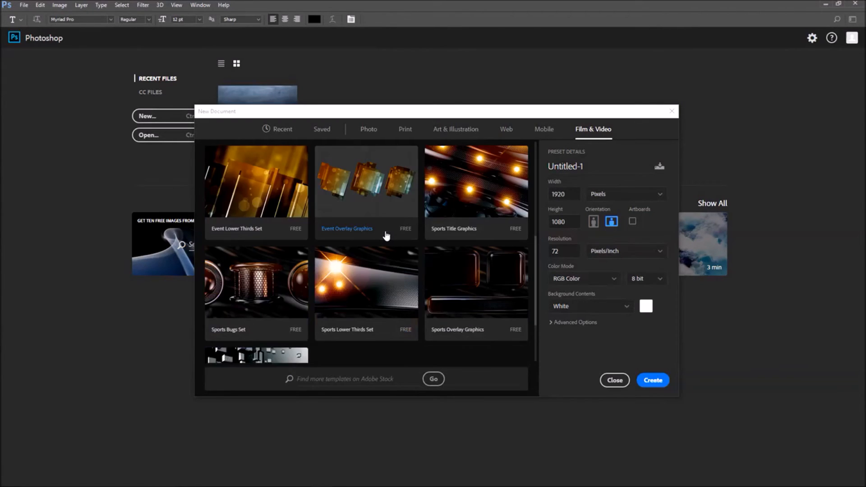
scroll(436, 277, "up", 5)
Expand the full list of Film & Video presets and examine it down to the templates
left_click(377, 245)
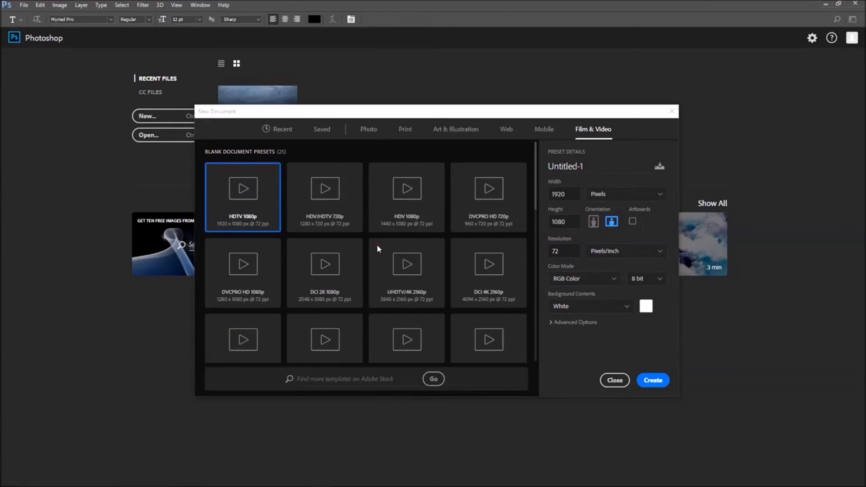
scroll(415, 251, "down", 5)
scroll(418, 253, "up", 5)
scroll(419, 254, "down", 10)
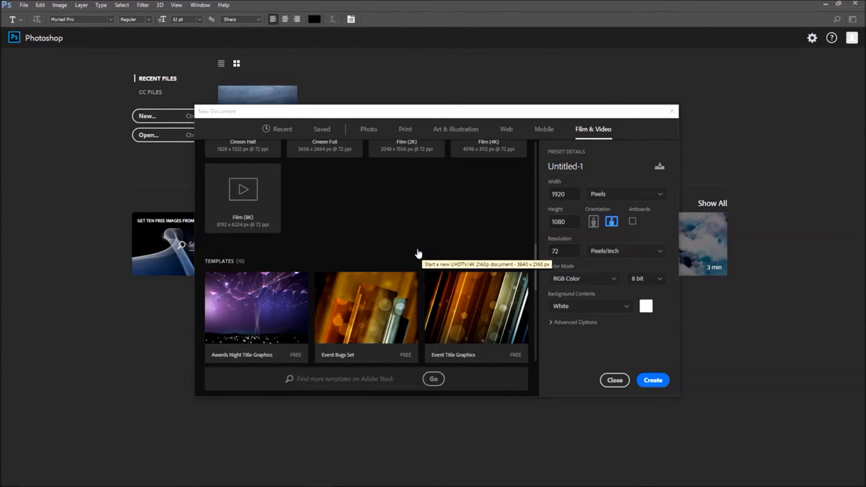
scroll(419, 253, "up", 10)
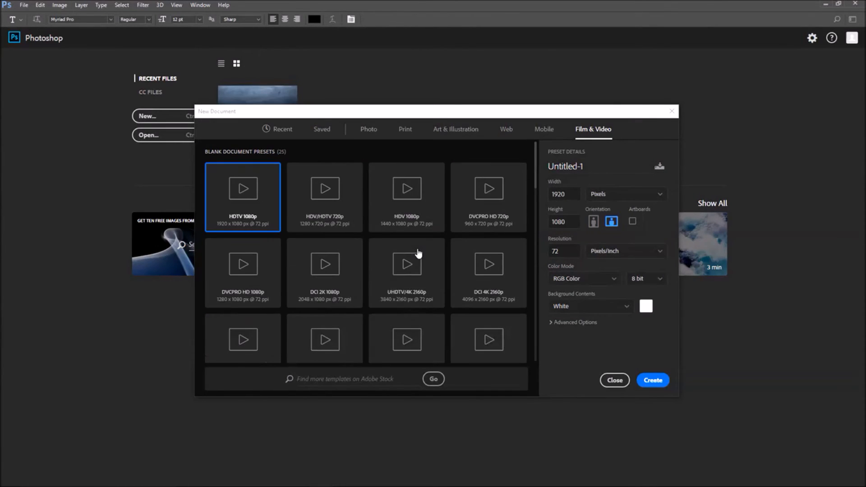
Review the Print presets and Photo templates, and leave the new document dialog without creating a document
left_click(503, 130)
left_click(407, 129)
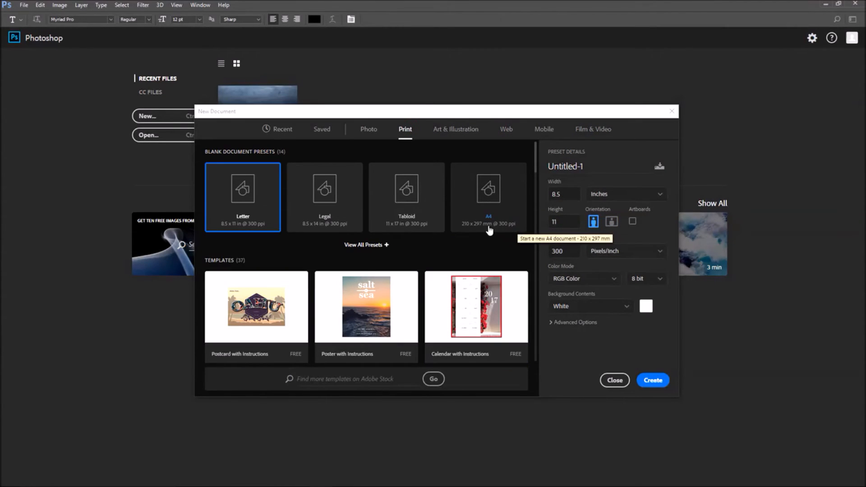
left_click(370, 132)
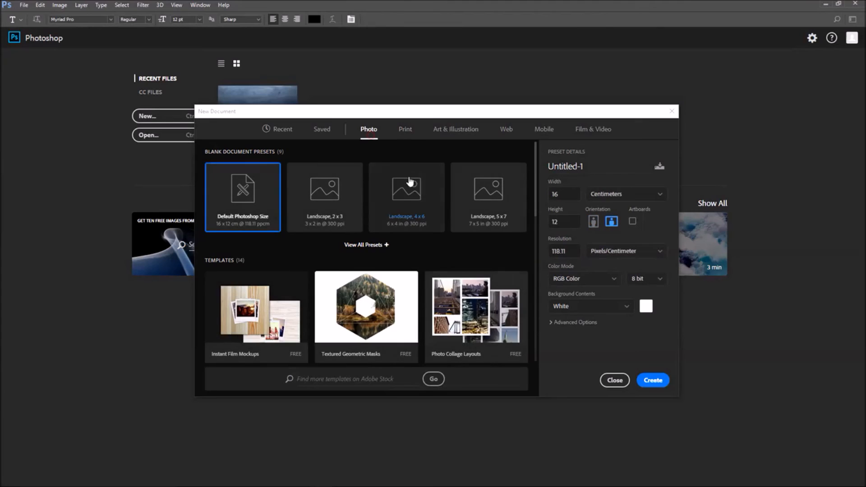
scroll(397, 225, "down", 5)
scroll(393, 219, "down", 3)
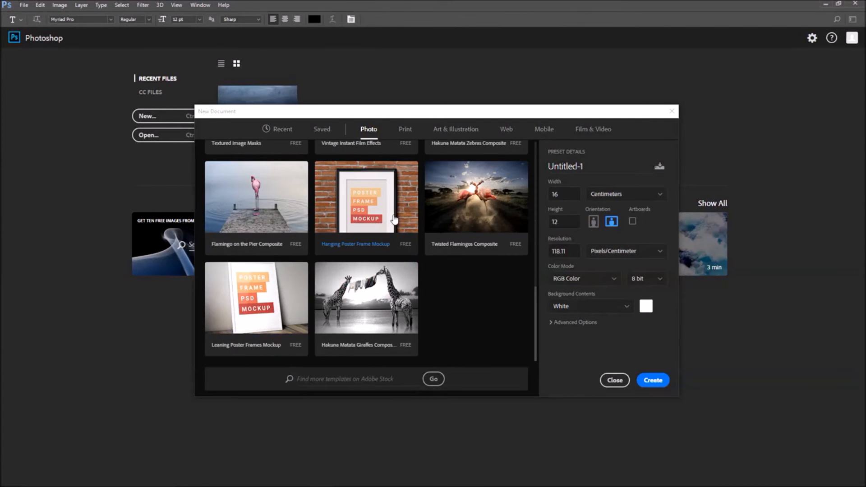
left_click(323, 129)
key("Escape")
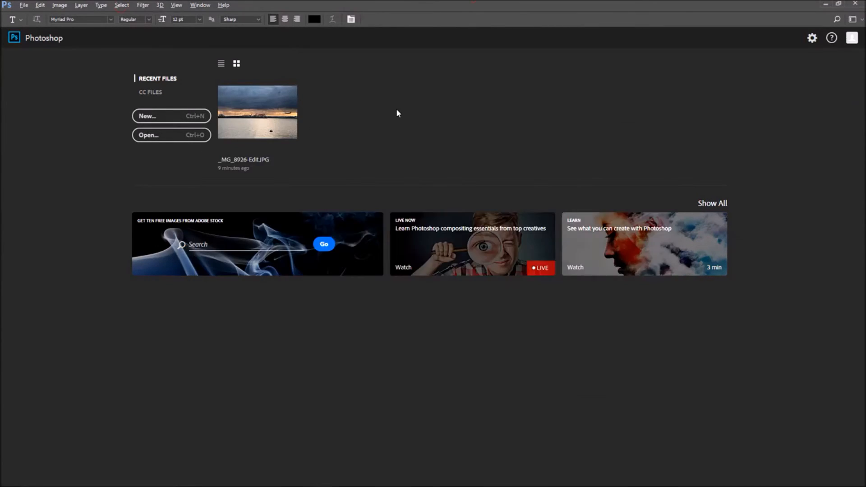
Switch to Lightroom and view the two imported photos in Survey, Compare and Loupe views, ending in Grid view
key("alt+Tab")
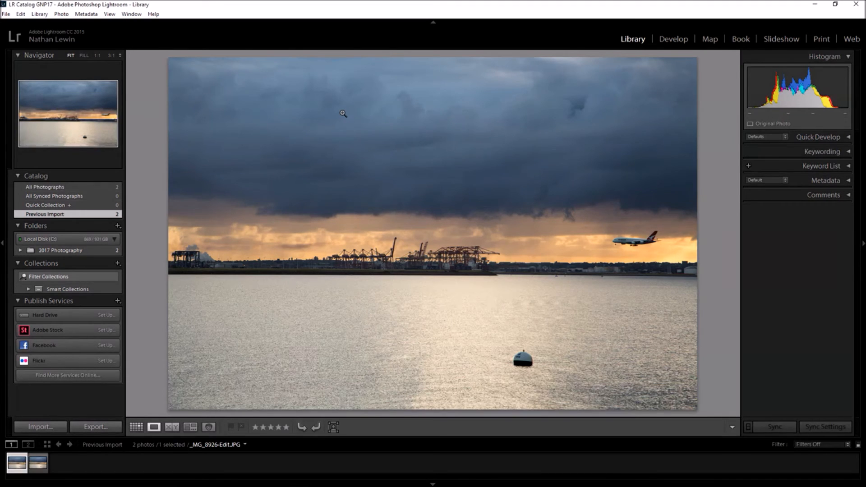
key("n")
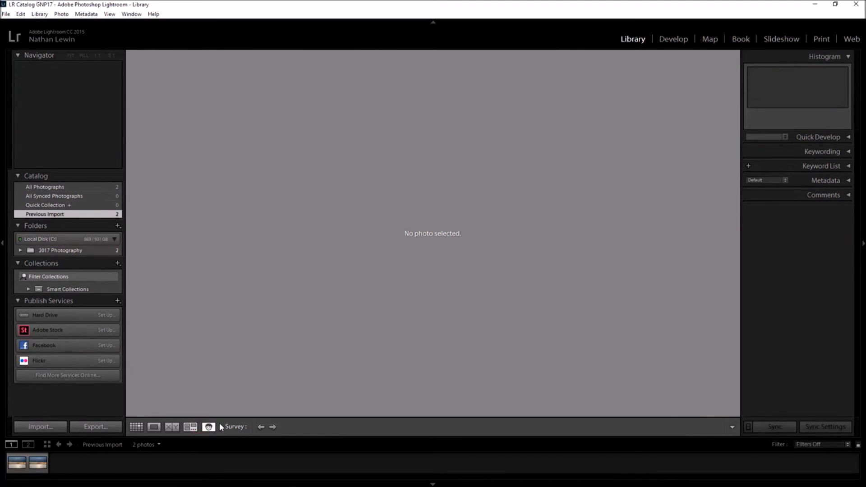
left_click(273, 426)
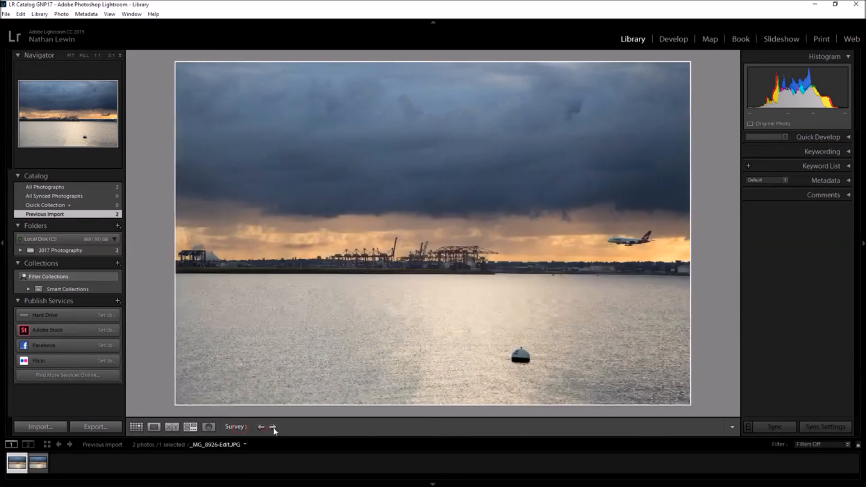
left_click(273, 426)
left_click(260, 427)
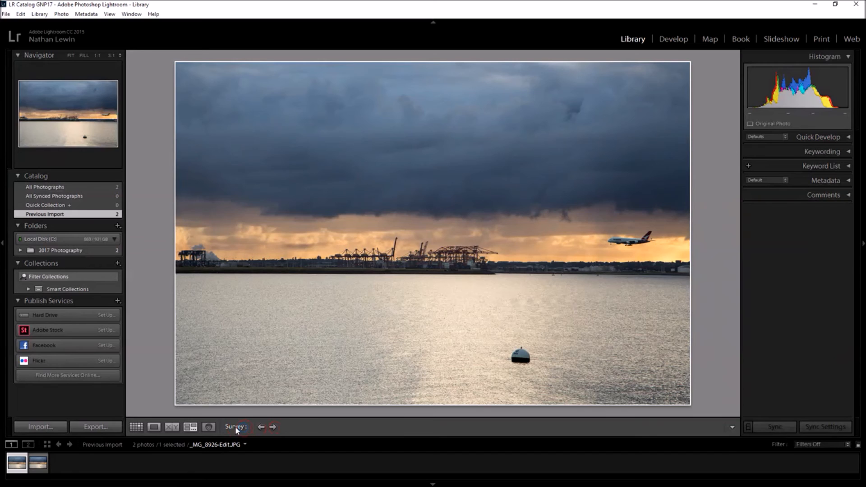
left_click(176, 428)
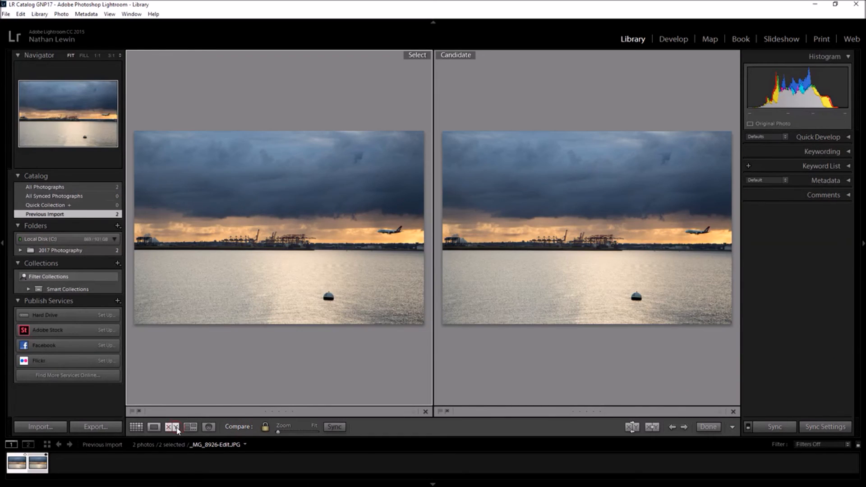
left_click(154, 426)
left_click(137, 427)
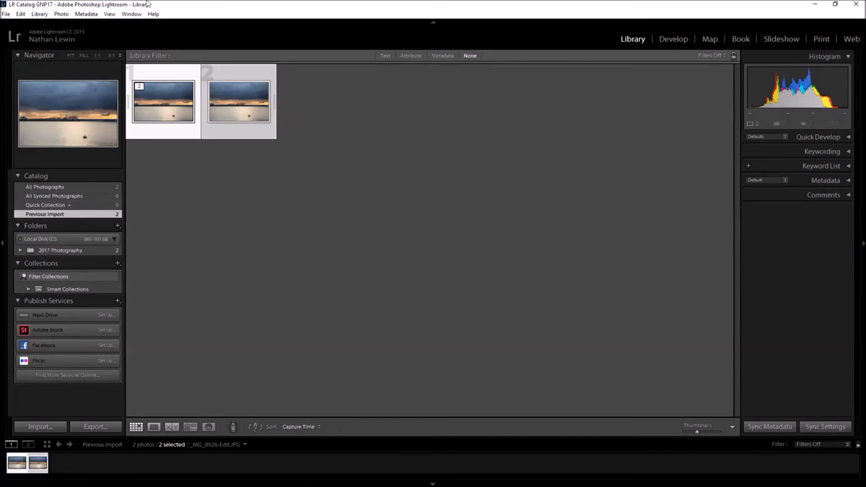
Look over the screen modes, and examine the Grid View and Loupe View settings in the Library View Options
left_click(131, 14)
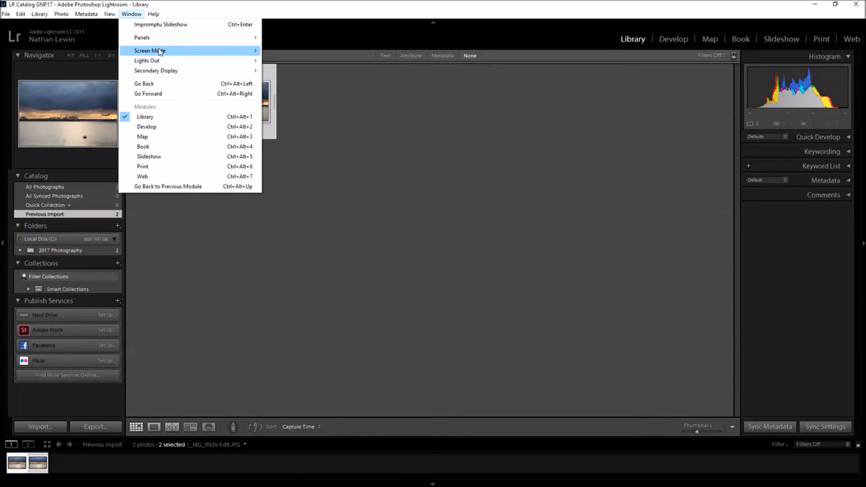
mouse_move(158, 50)
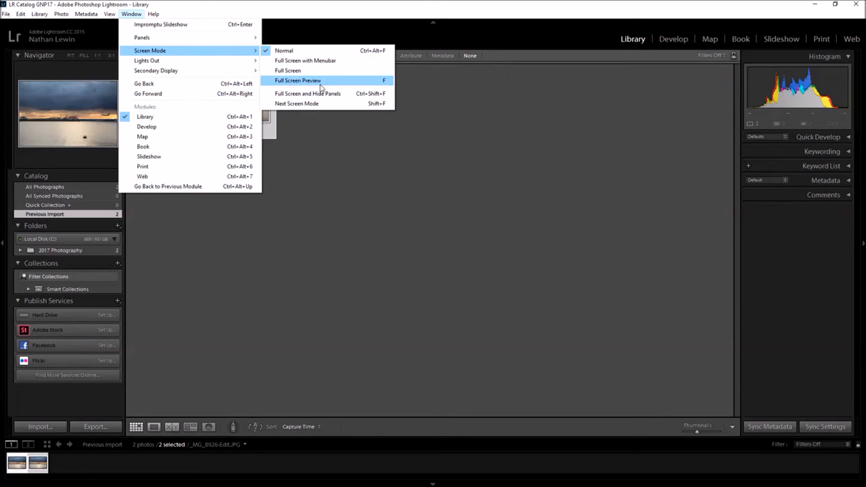
mouse_move(109, 14)
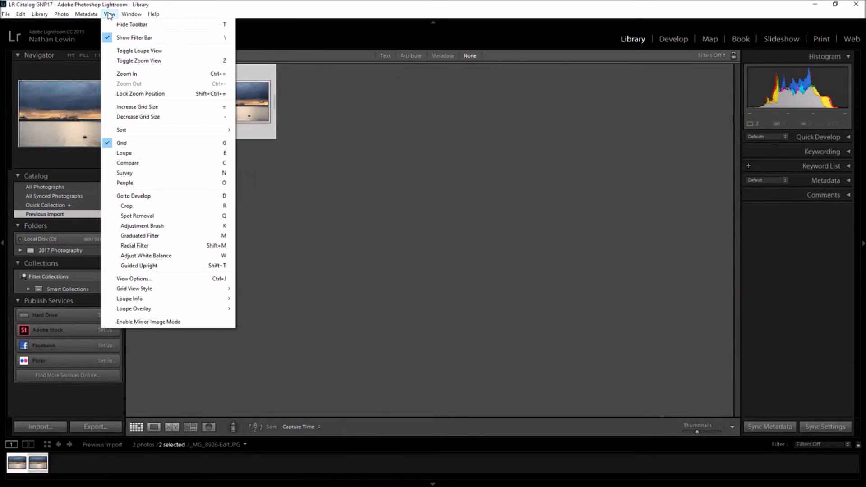
left_click(226, 278)
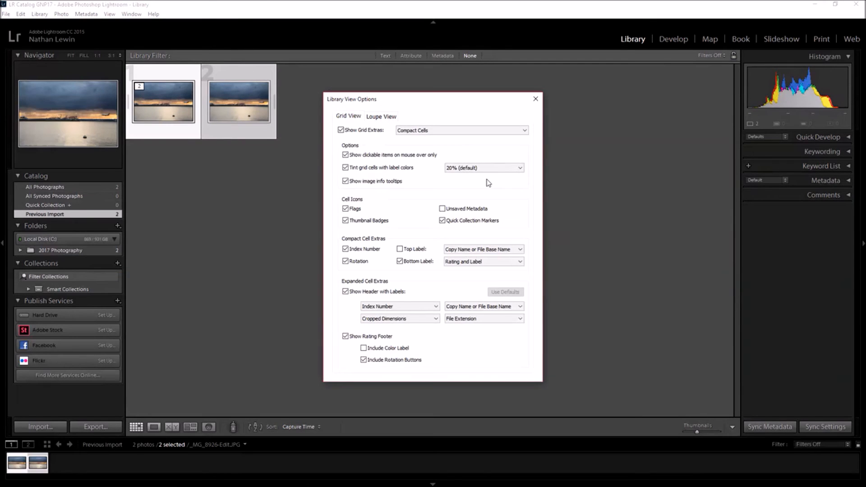
left_click(383, 116)
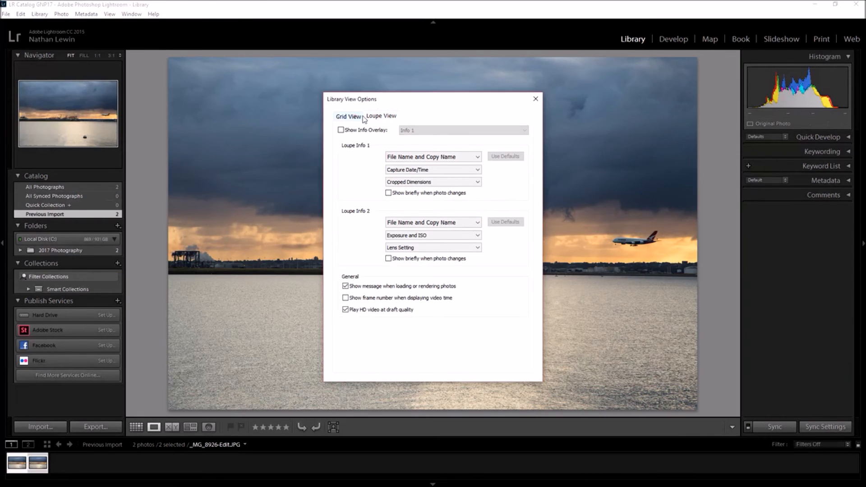
left_click(355, 116)
left_click(535, 99)
Switch to Photoshop and browse the new document categories from Photo through Mobile, including the Mobile templates
key("alt+Tab")
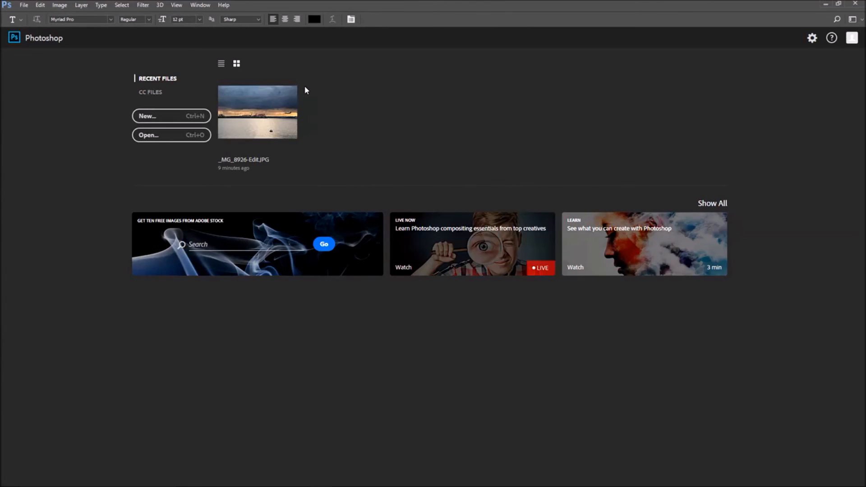
left_click(144, 116)
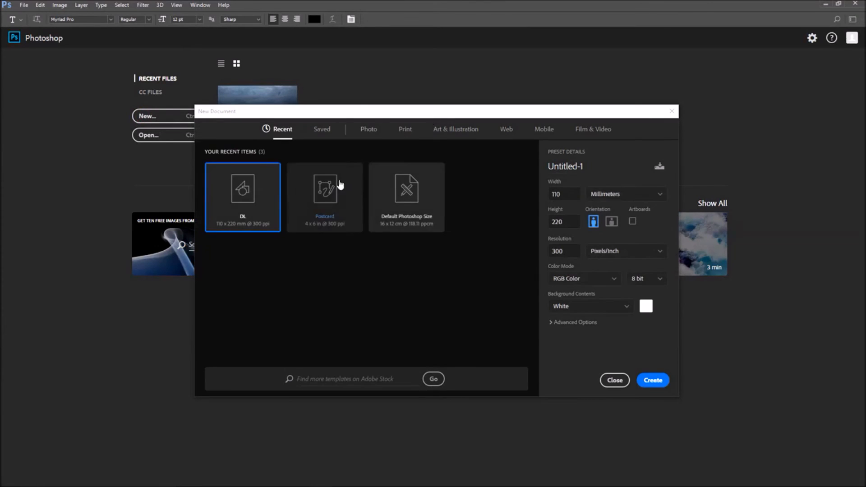
left_click(369, 130)
left_click(412, 130)
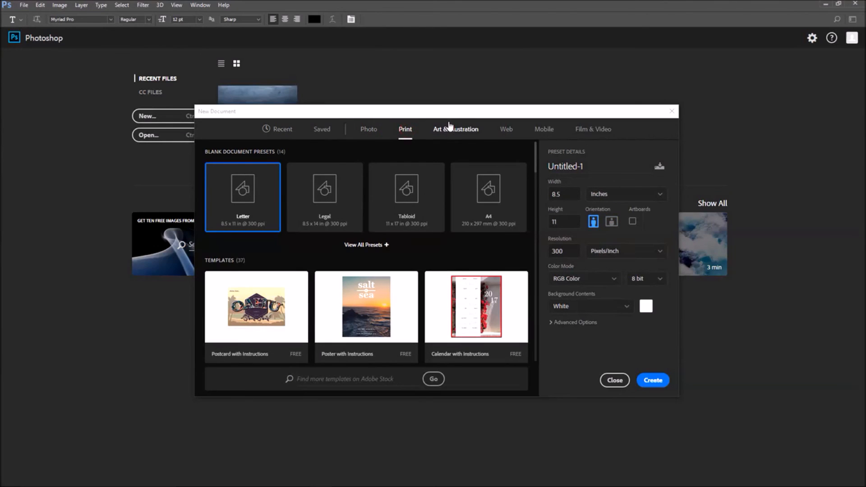
left_click(475, 131)
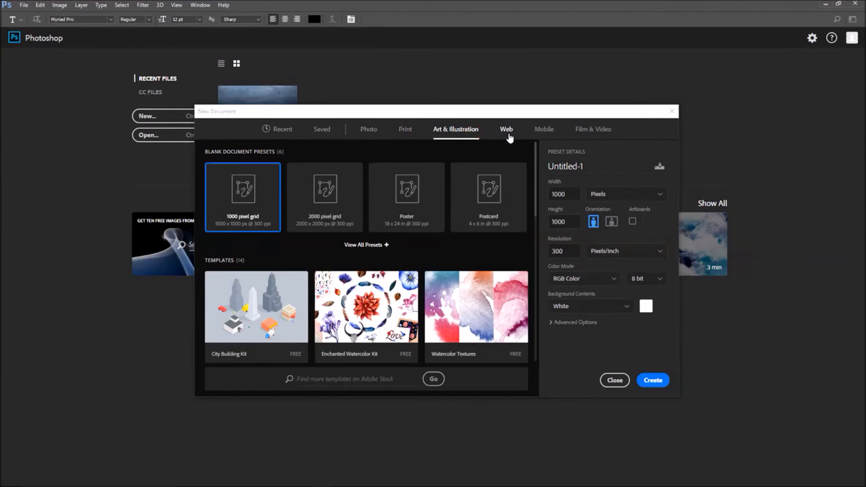
left_click(507, 133)
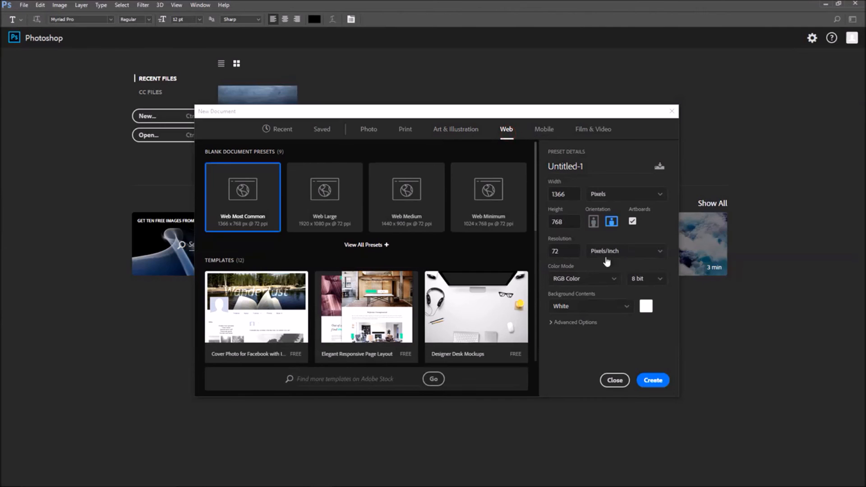
left_click(547, 133)
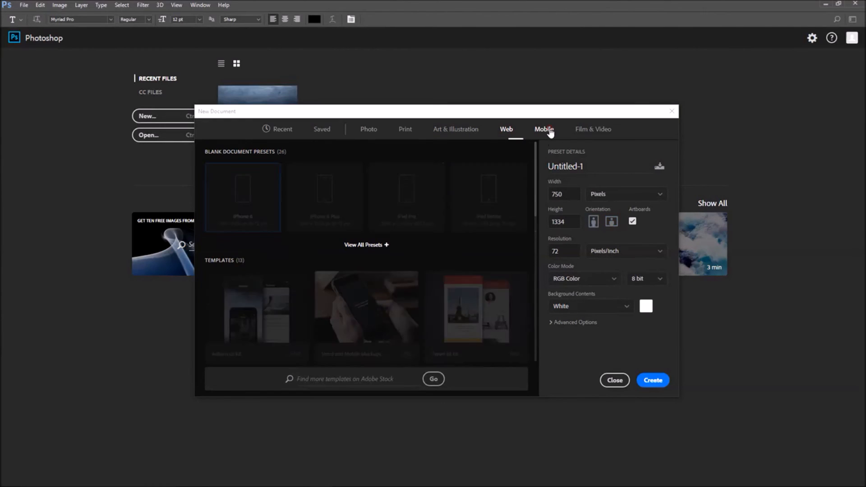
scroll(302, 225, "down", 10)
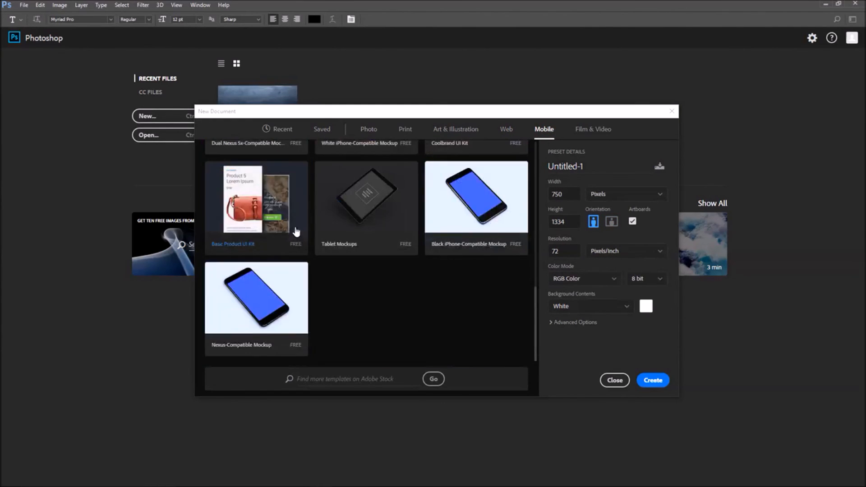
scroll(305, 222, "up", 4)
Check the Saved, Web and Mobile categories and close the new document dialog without creating anything
left_click(332, 135)
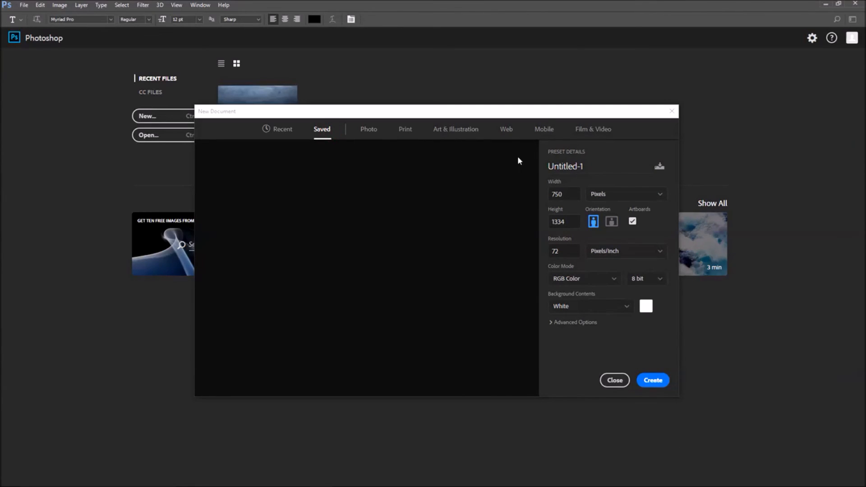
left_click(505, 130)
left_click(543, 131)
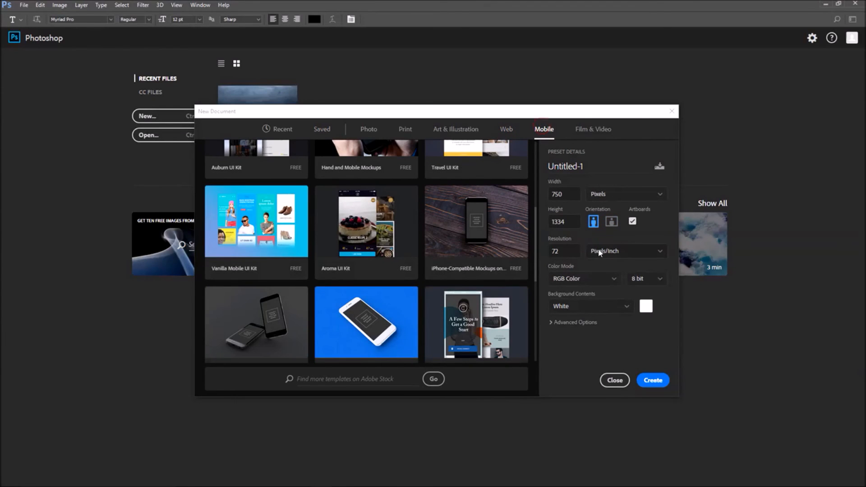
scroll(528, 289, "up", 4)
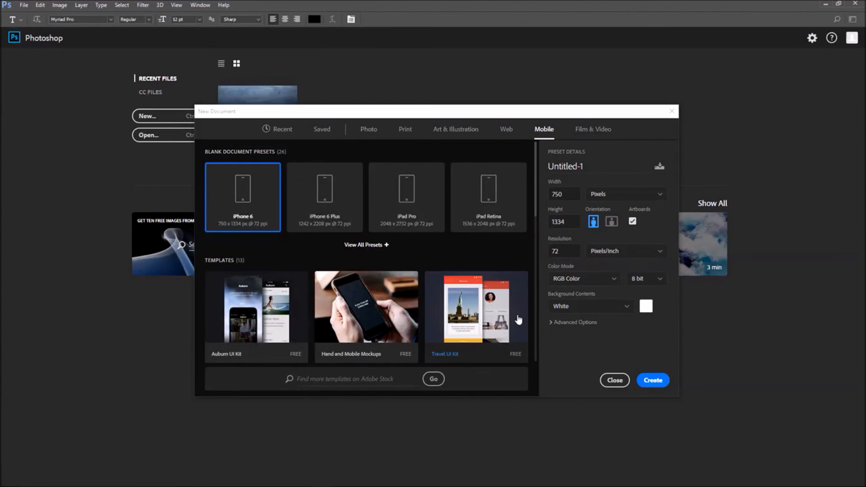
left_click(614, 380)
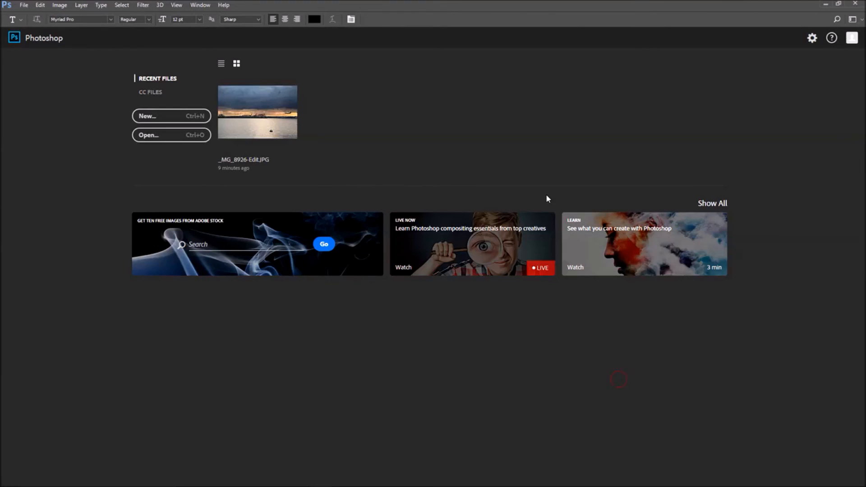
Close Photoshop to return to the Lightroom Library
left_click(24, 5)
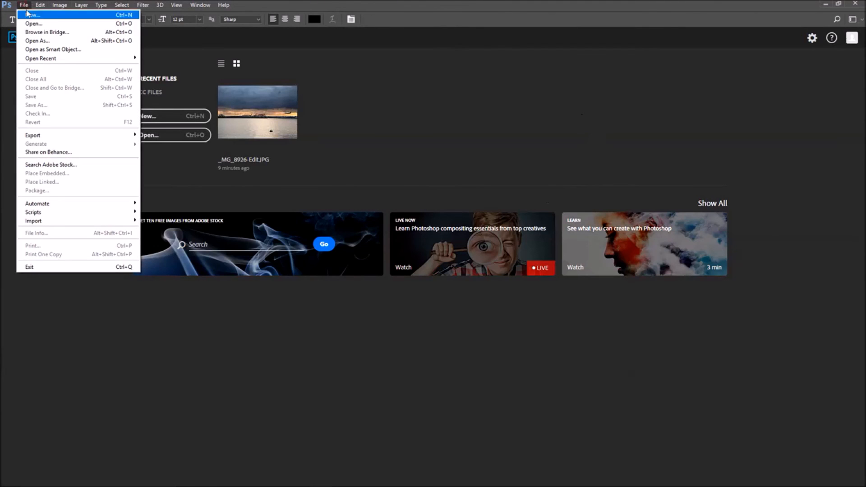
left_click(497, 63)
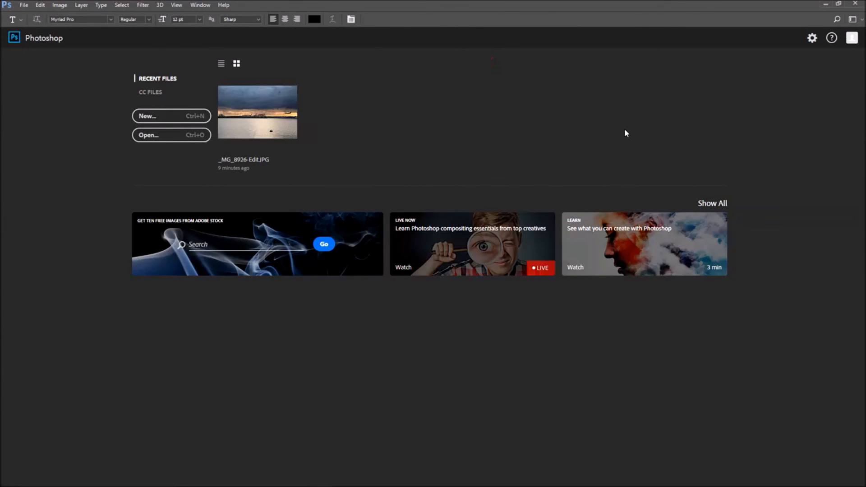
left_click(858, 4)
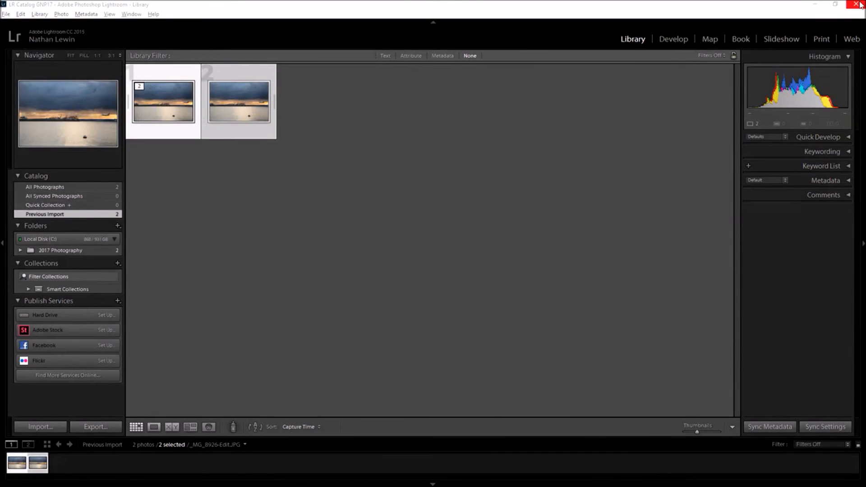